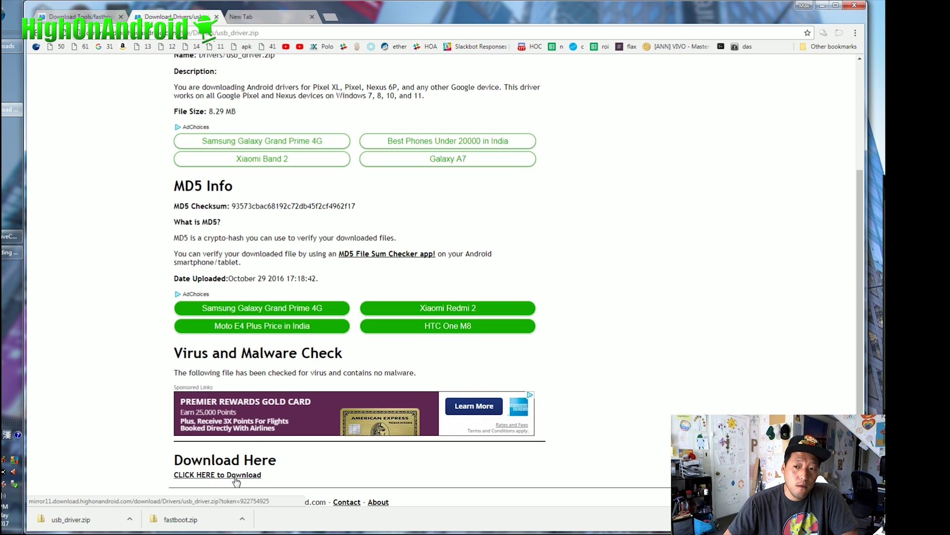
Search Google for "google firmwares" in the empty browser tab and open the Factory Images for Nexus and Pixel Devices page.
left_click(256, 21)
left_click(206, 47)
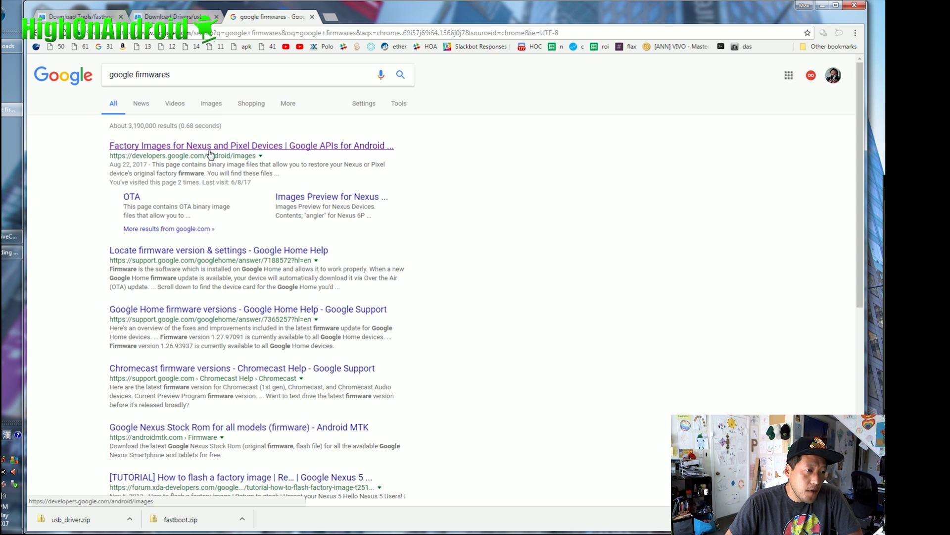
left_click(210, 151)
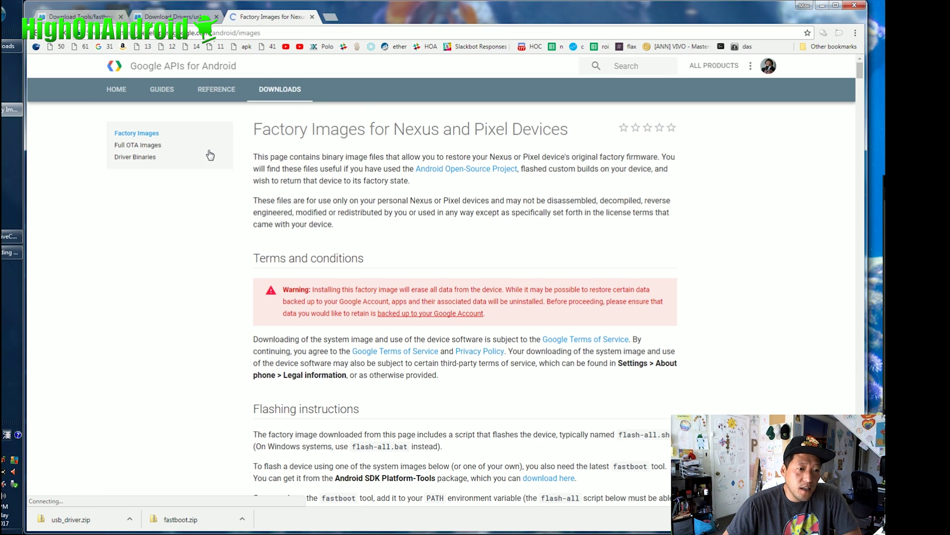
Download the 8.0.0 (OPR3.170623.007, Sep 2017) factory image from the "sailfish" for Pixel section.
scroll(499, 188, "down", 15)
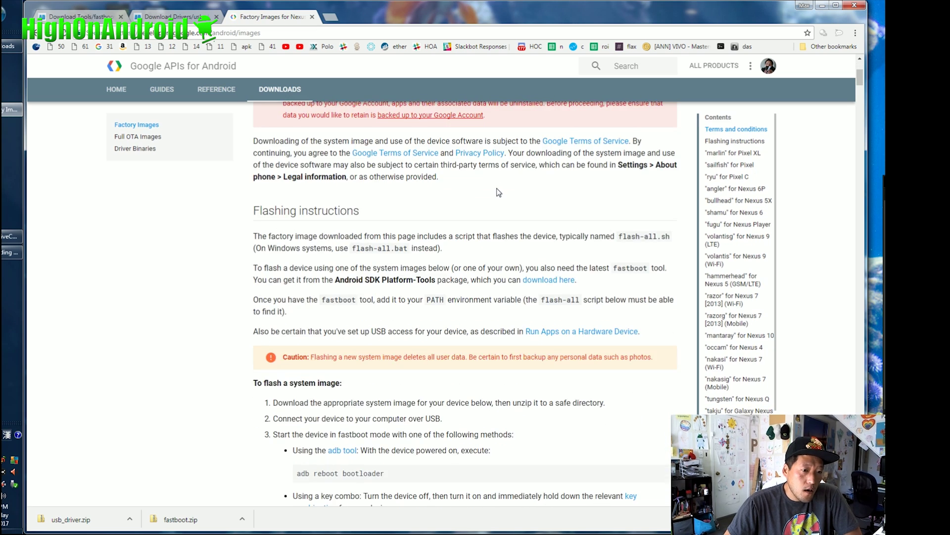
scroll(499, 200, "down", 5)
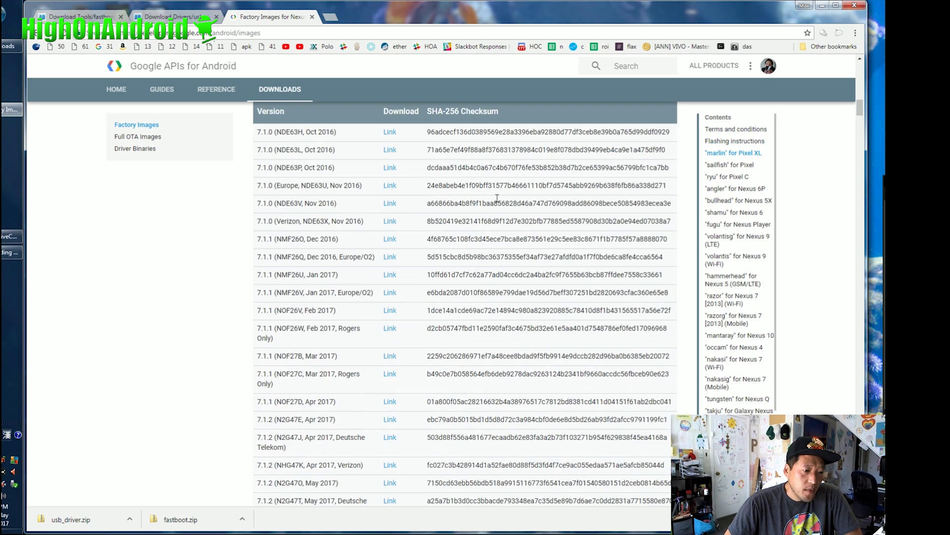
scroll(497, 202, "up", 3)
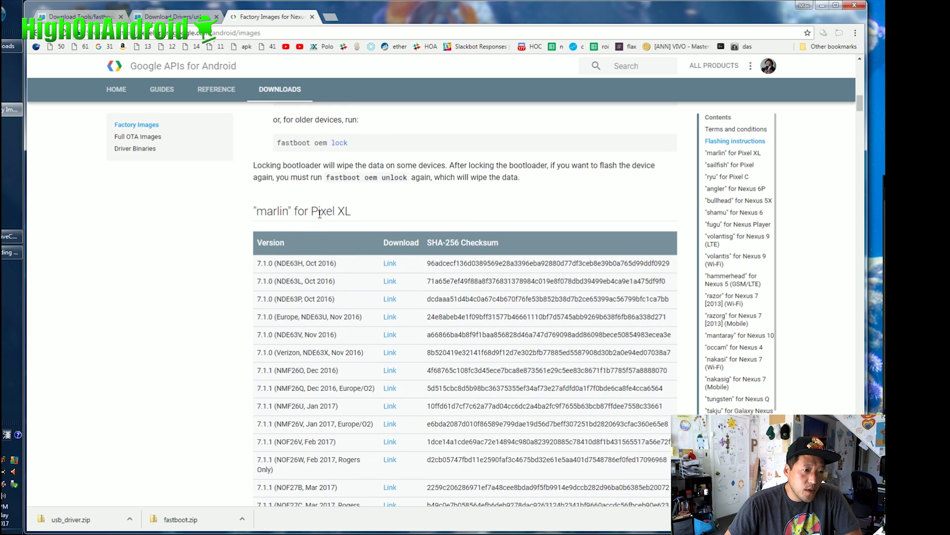
scroll(395, 262, "down", 14)
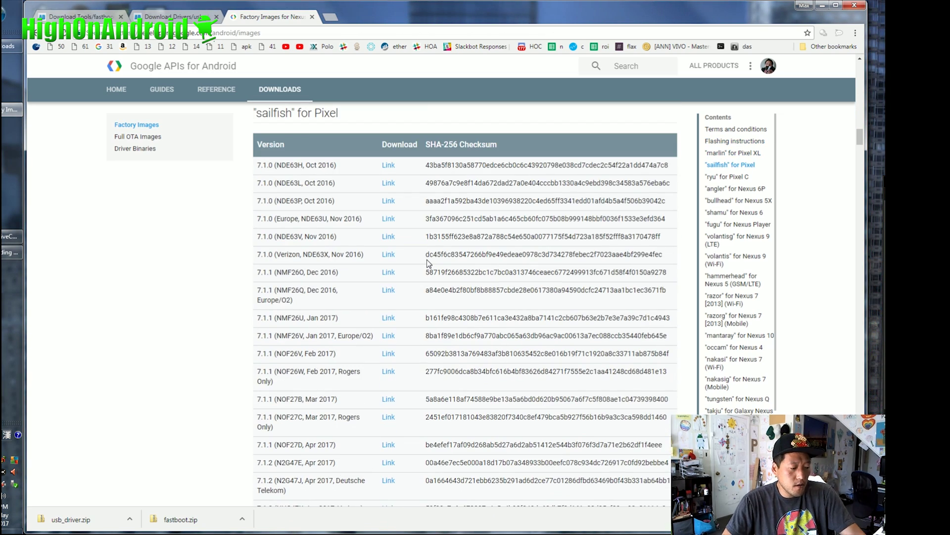
scroll(426, 260, "down", 12)
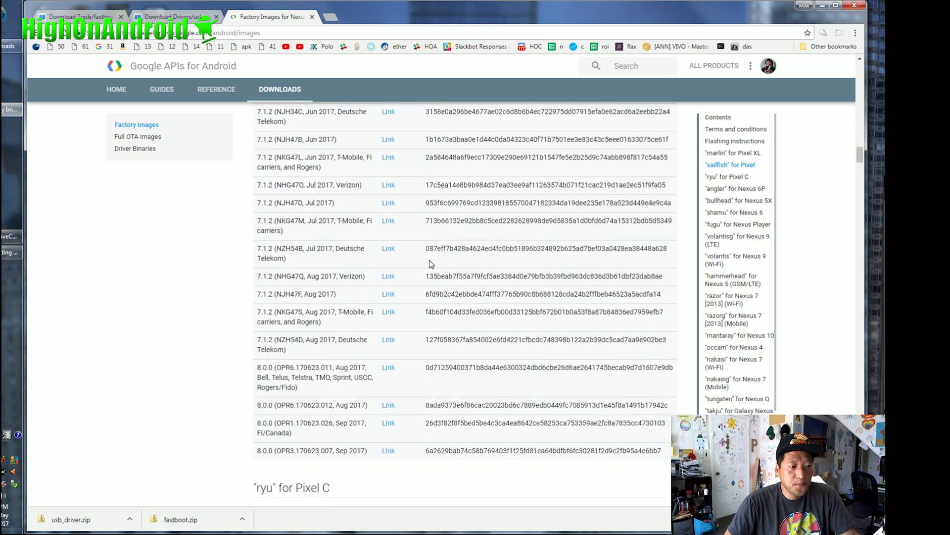
scroll(429, 260, "down", 3)
scroll(429, 260, "up", 12)
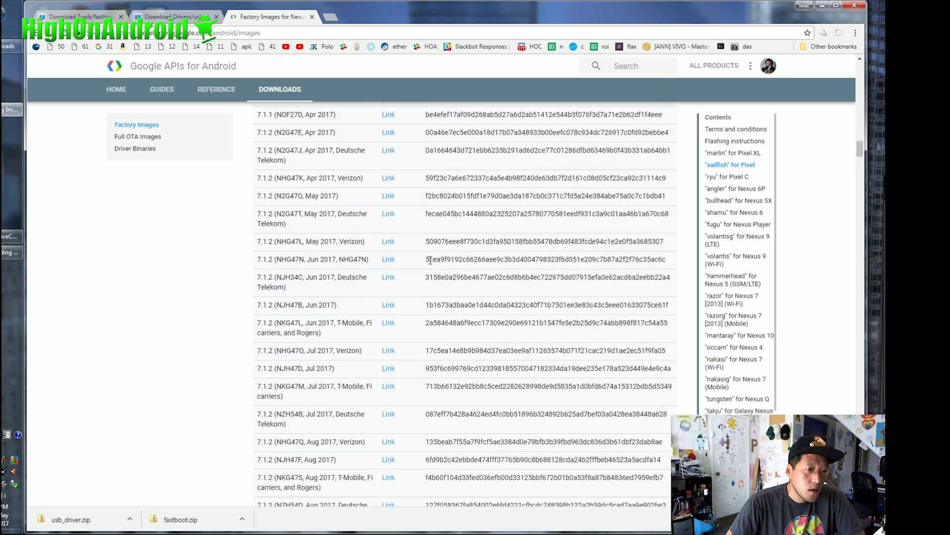
scroll(420, 265, "up", 4)
scroll(362, 282, "down", 15)
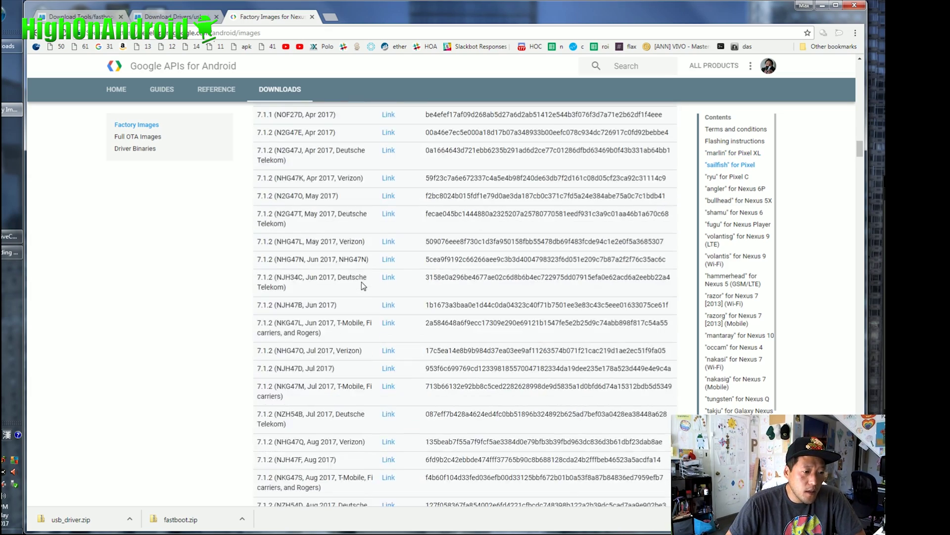
scroll(362, 281, "down", 1)
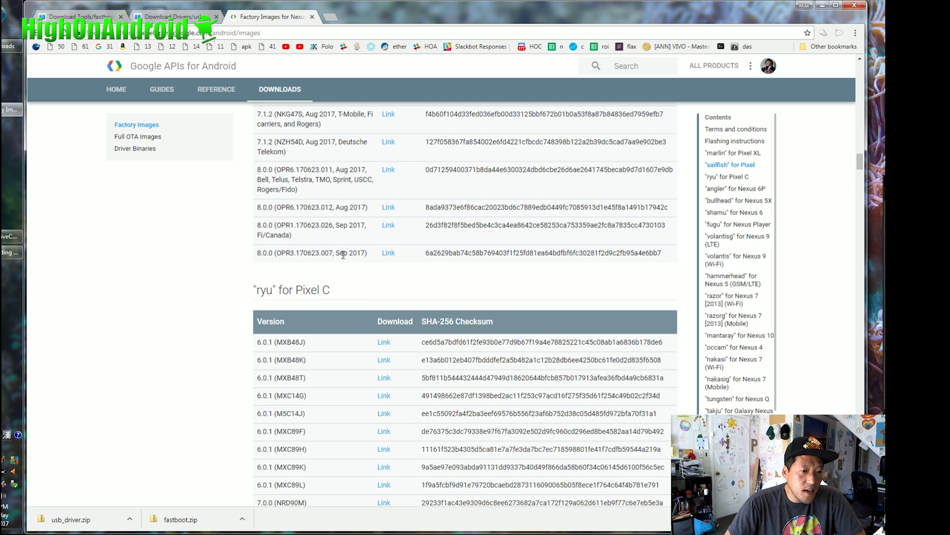
left_click(388, 259)
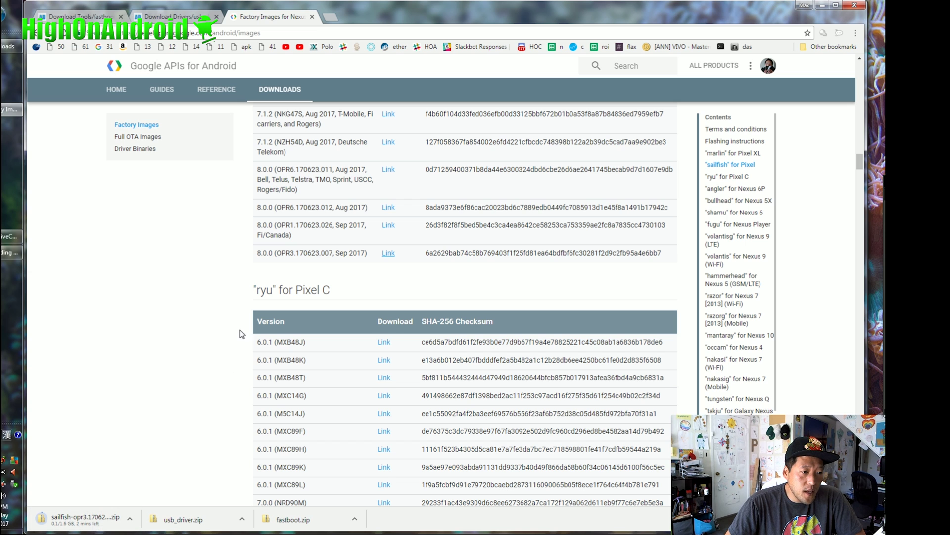
Examine the factory image listings for the other devices, from Pixel C and Nexus 6P through Nexus 9.
scroll(190, 272, "down", 10)
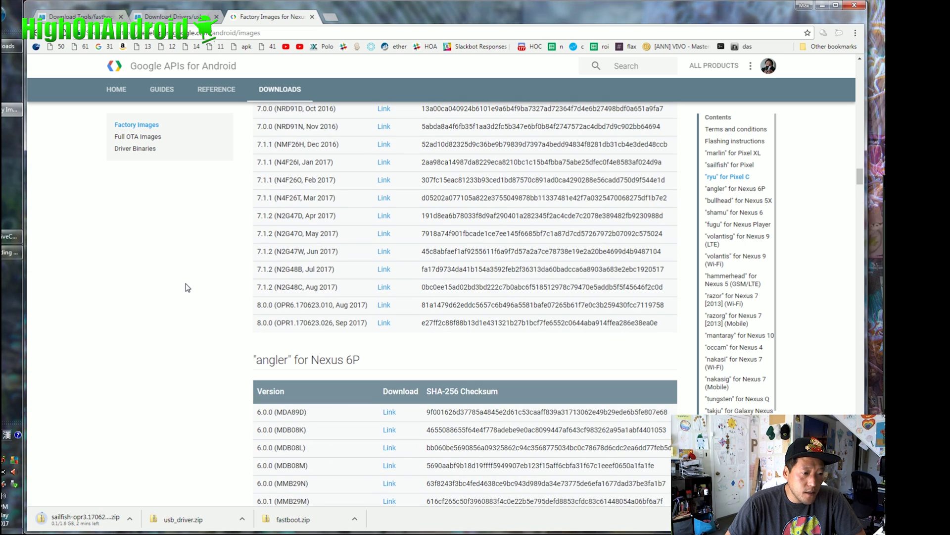
scroll(308, 319, "up", 8)
scroll(308, 316, "down", 8)
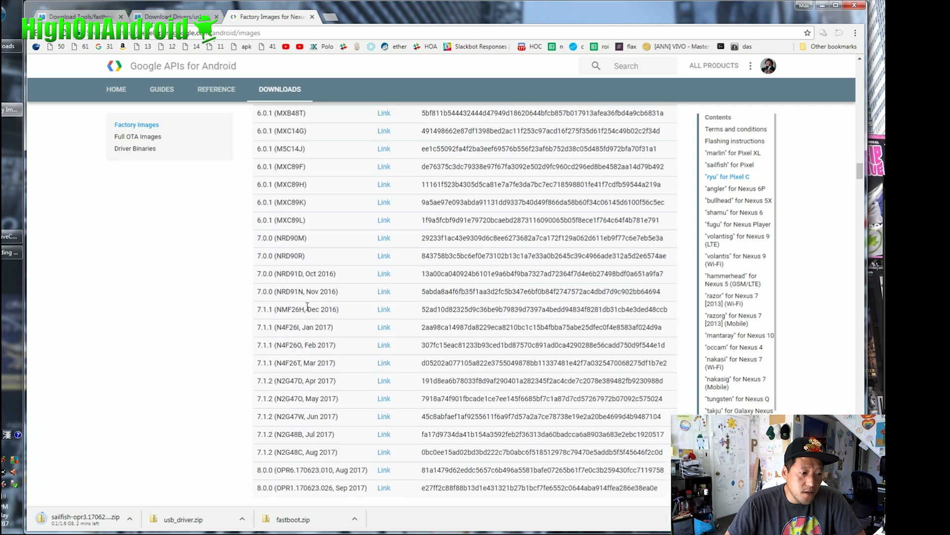
scroll(201, 350, "down", 14)
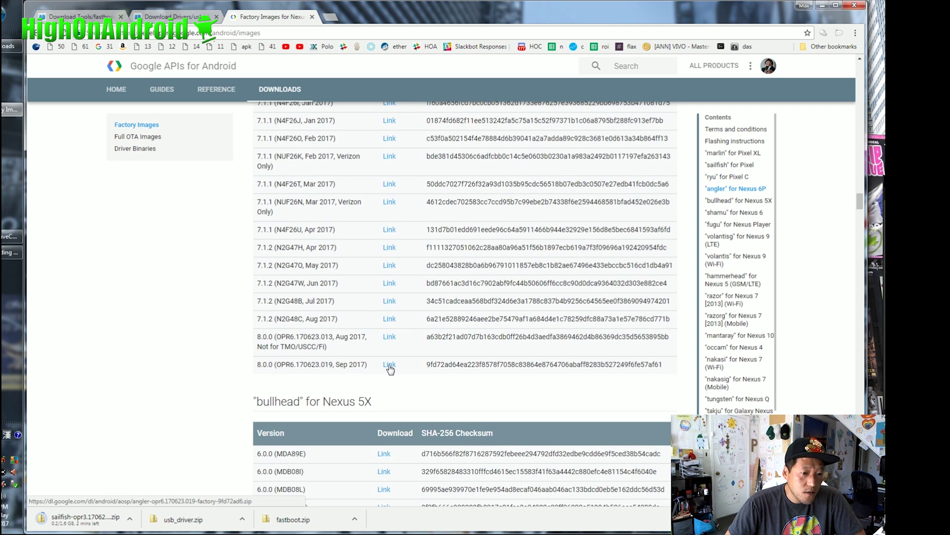
scroll(218, 341, "down", 14)
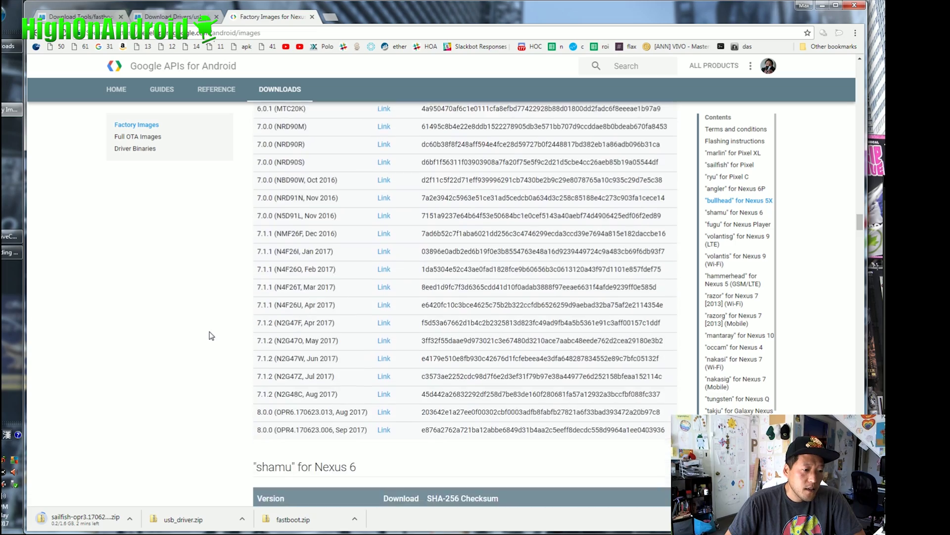
scroll(389, 284, "down", 12)
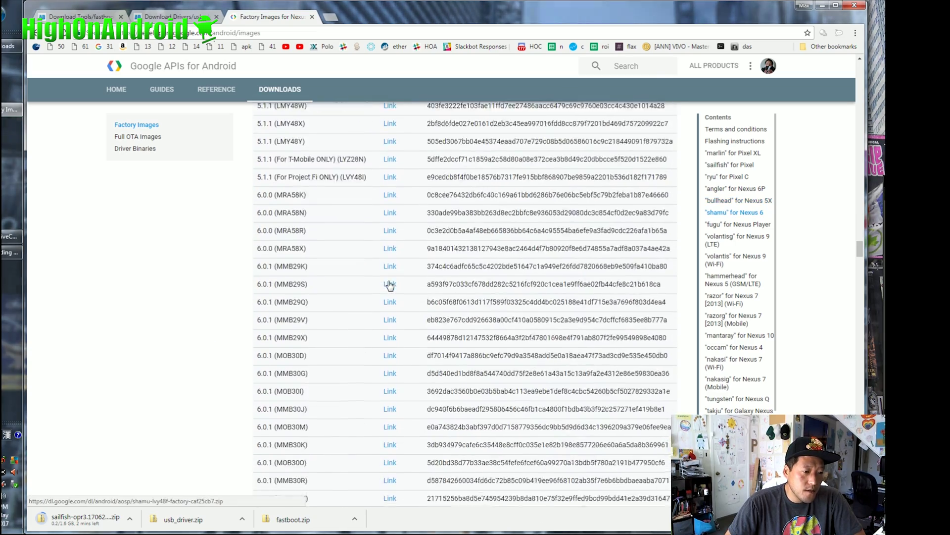
scroll(389, 283, "down", 3)
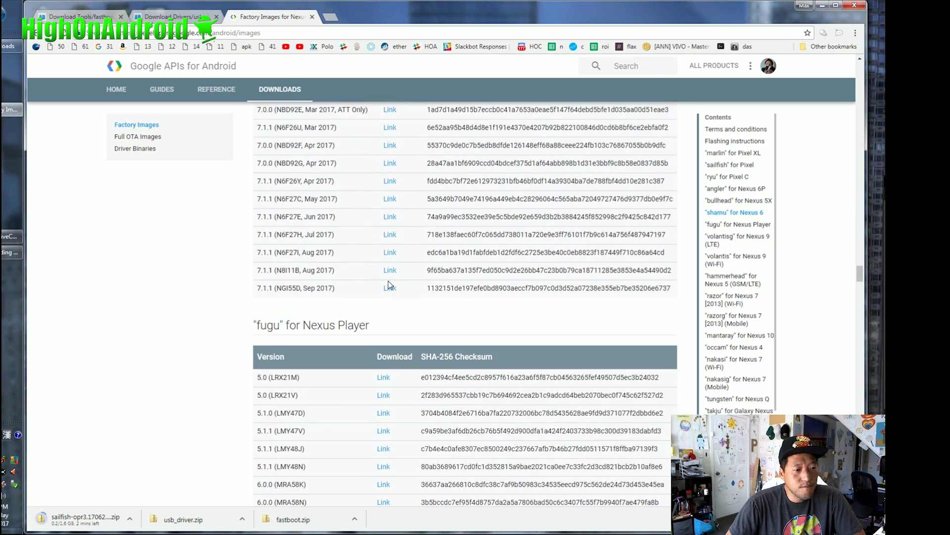
scroll(388, 281, "down", 2)
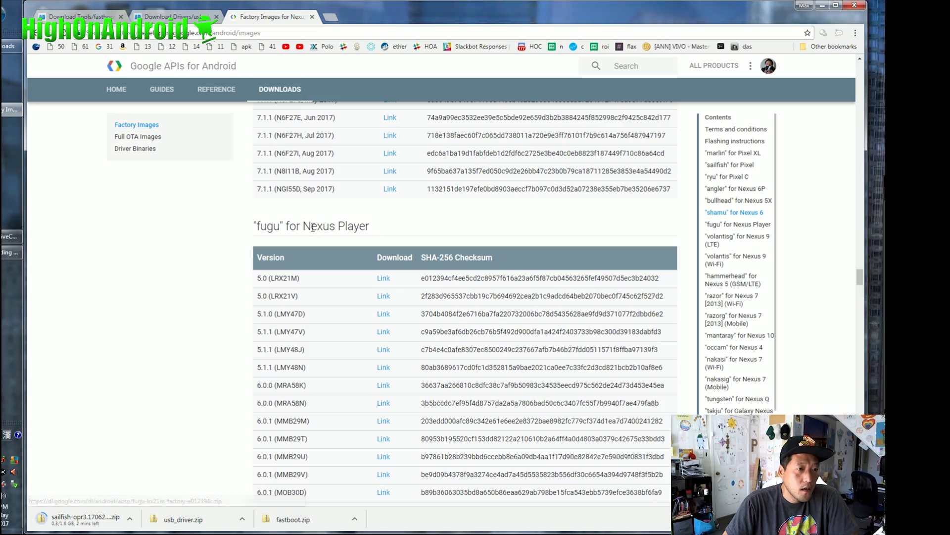
scroll(204, 262, "down", 12)
scroll(222, 280, "up", 14)
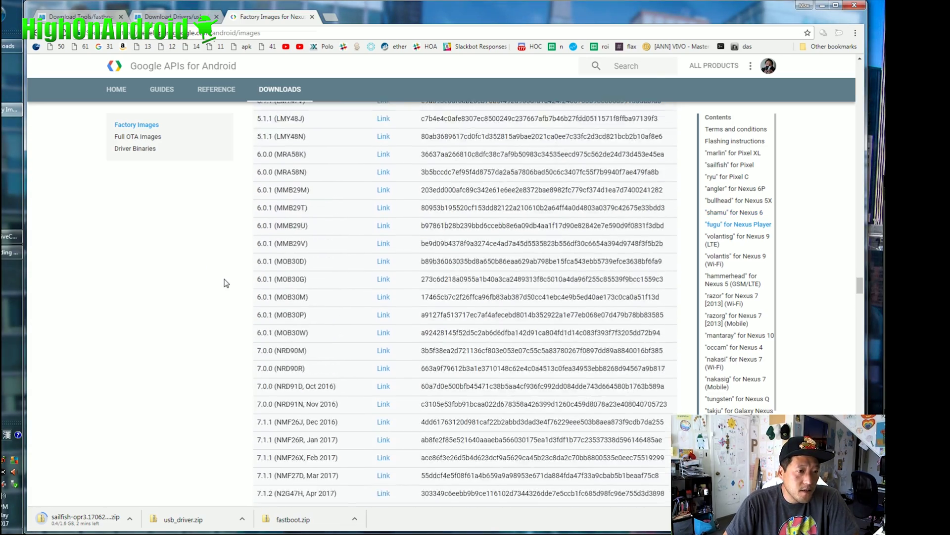
scroll(219, 287, "down", 10)
scroll(220, 286, "down", 7)
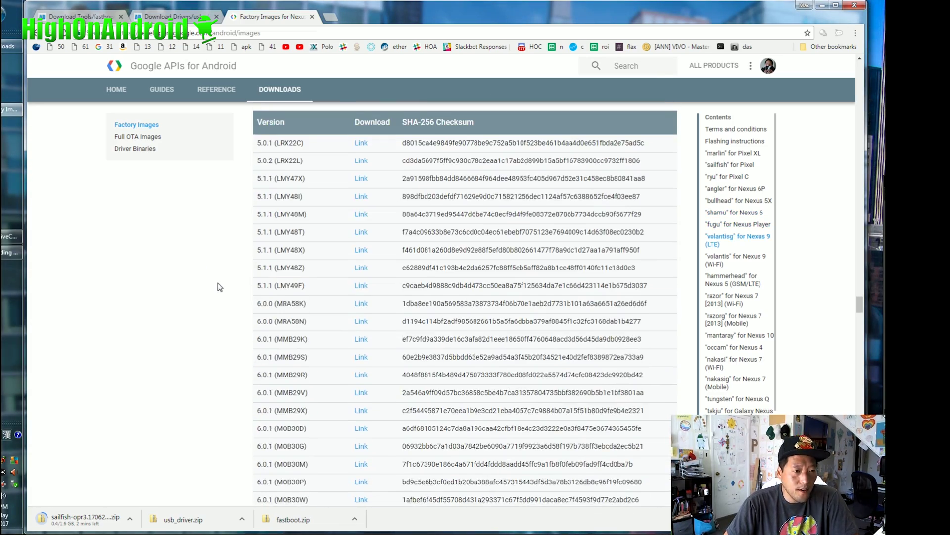
scroll(220, 287, "down", 10)
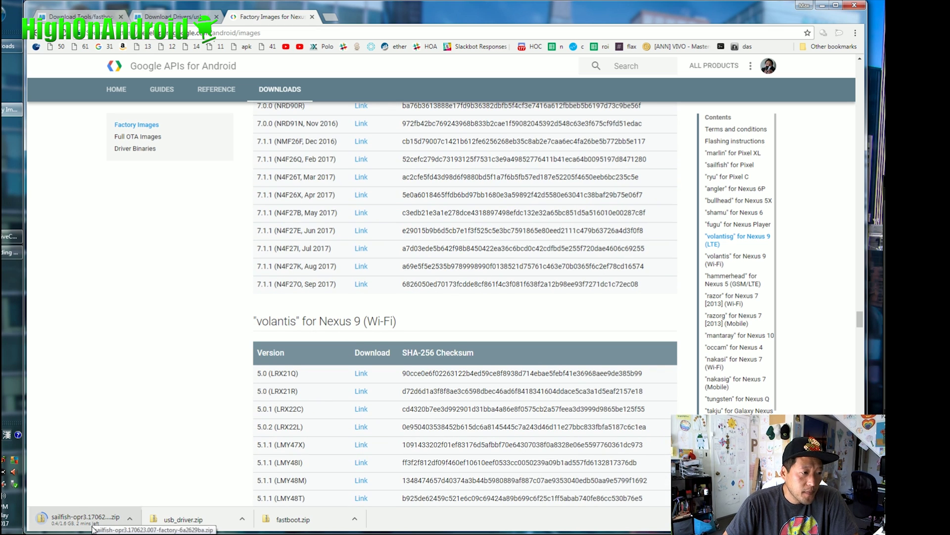
Switch to the Downloads folder in Windows Explorer and examine the contents of fastboot.zip and the fastboot folder.
left_click(10, 46)
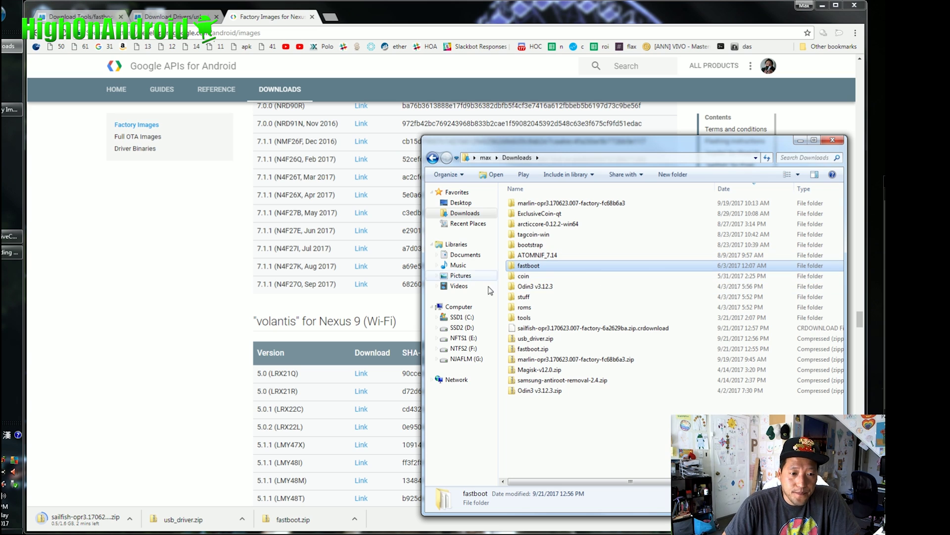
double_click(558, 348)
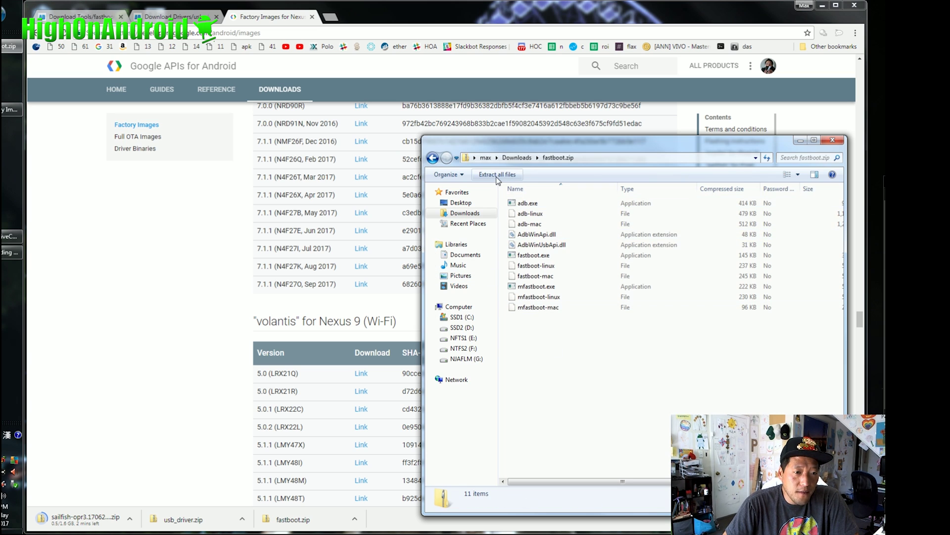
left_click(518, 158)
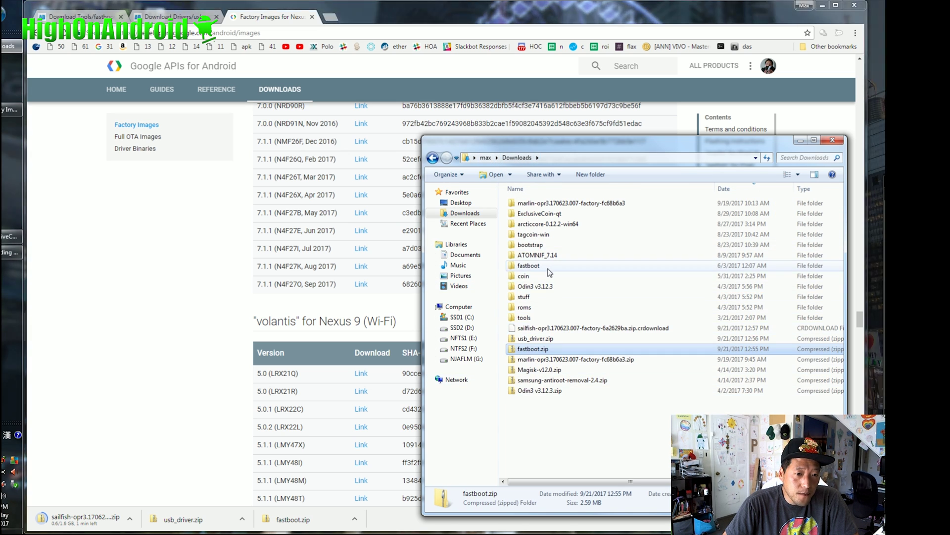
double_click(537, 286)
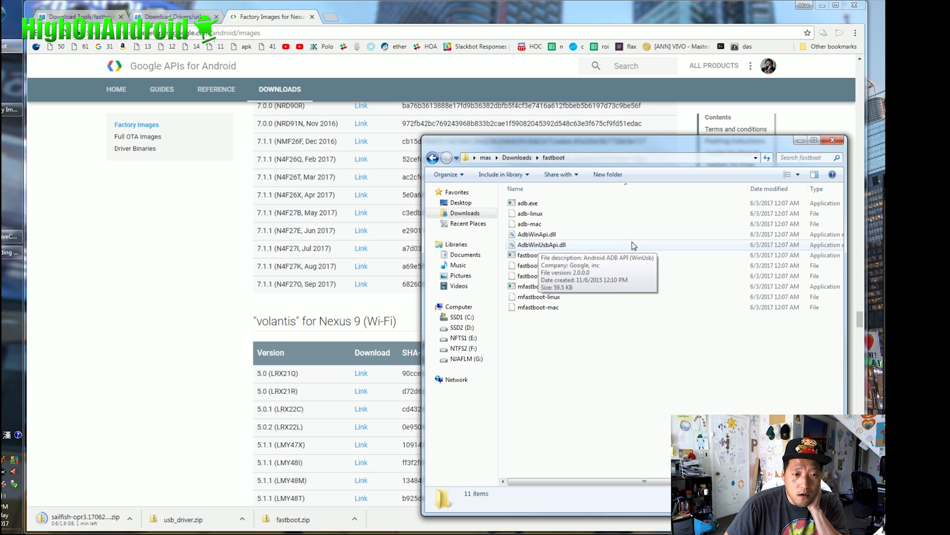
Extract usb_driver.zip into a usb_driver folder inside Downloads and return to the Downloads folder.
left_click(517, 157)
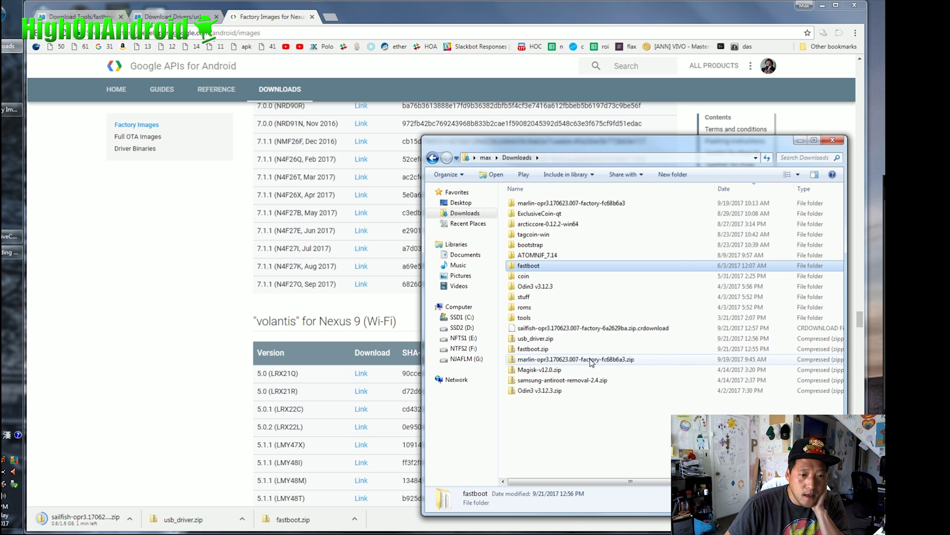
double_click(547, 341)
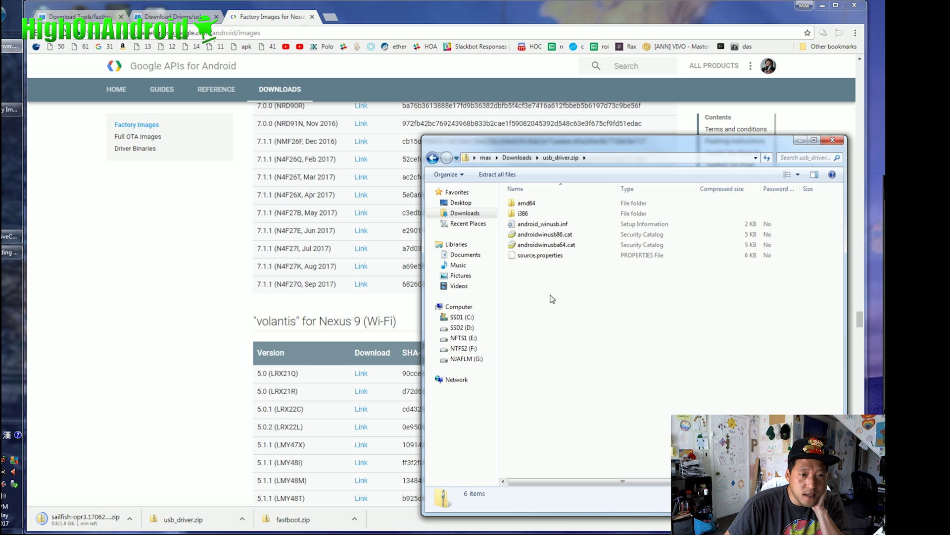
left_click(497, 175)
left_click(718, 368)
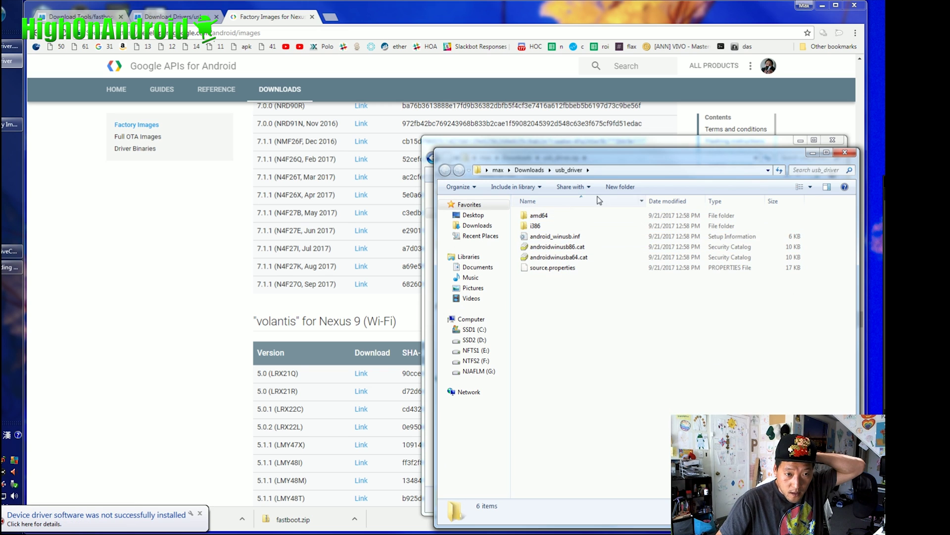
left_click(529, 170)
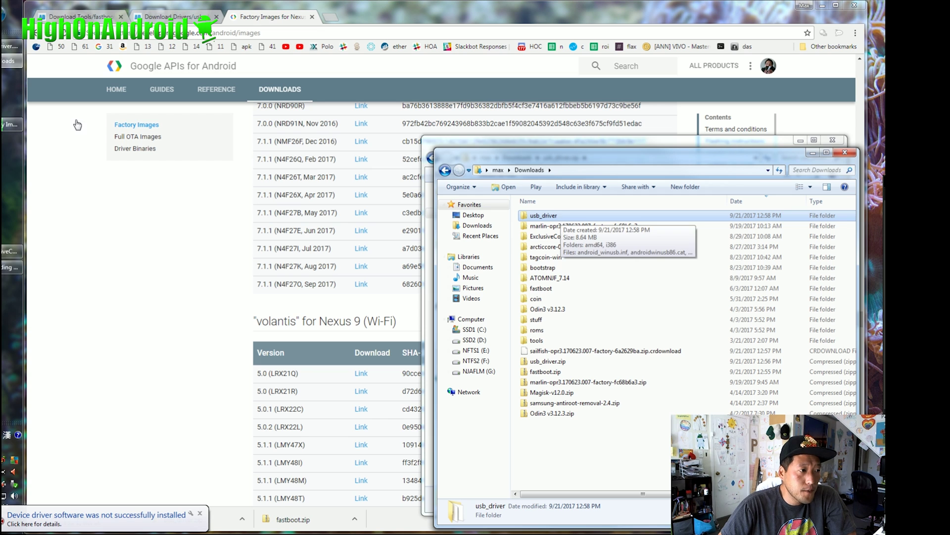
Open Device Manager from Control Panel's Hardware and Sound settings and select the Android device under Other devices.
left_click(10, 12)
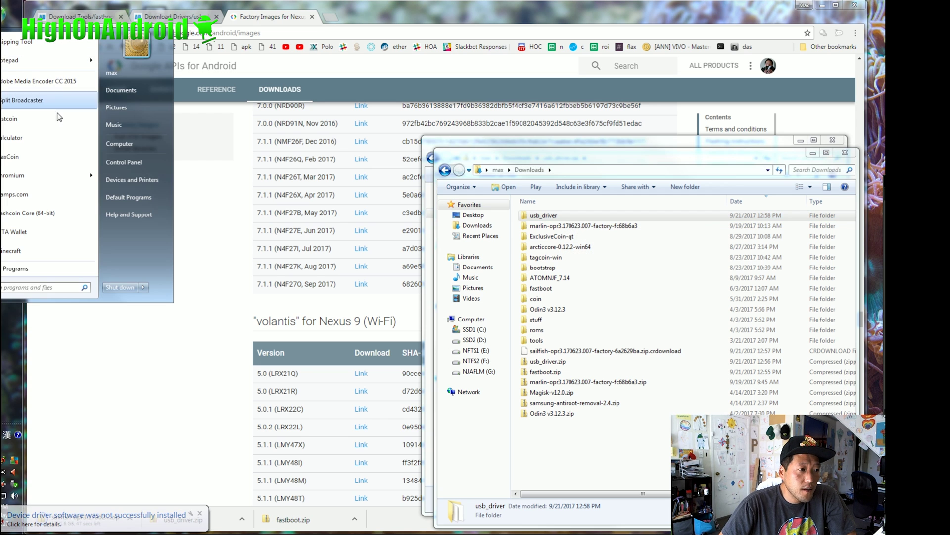
left_click(131, 163)
left_click_drag(824, 157, 322, 152)
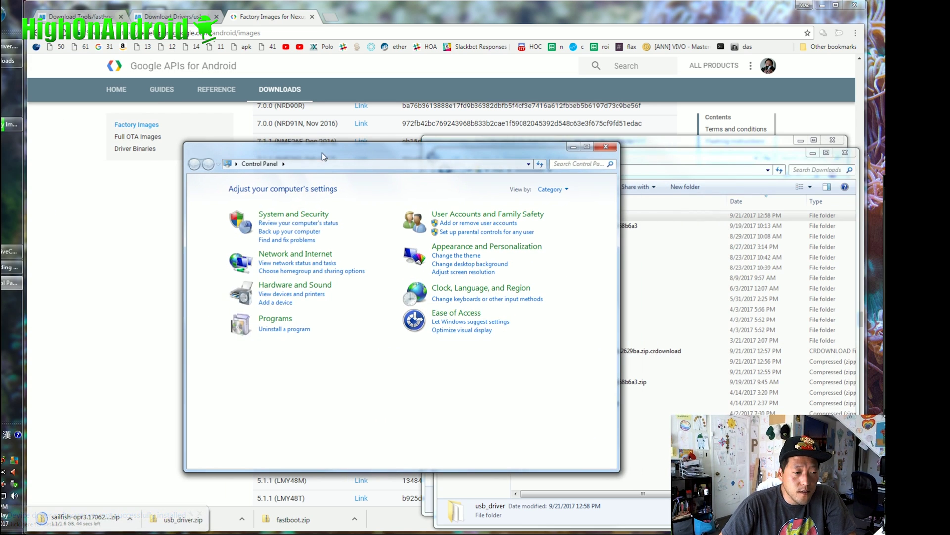
left_click(295, 286)
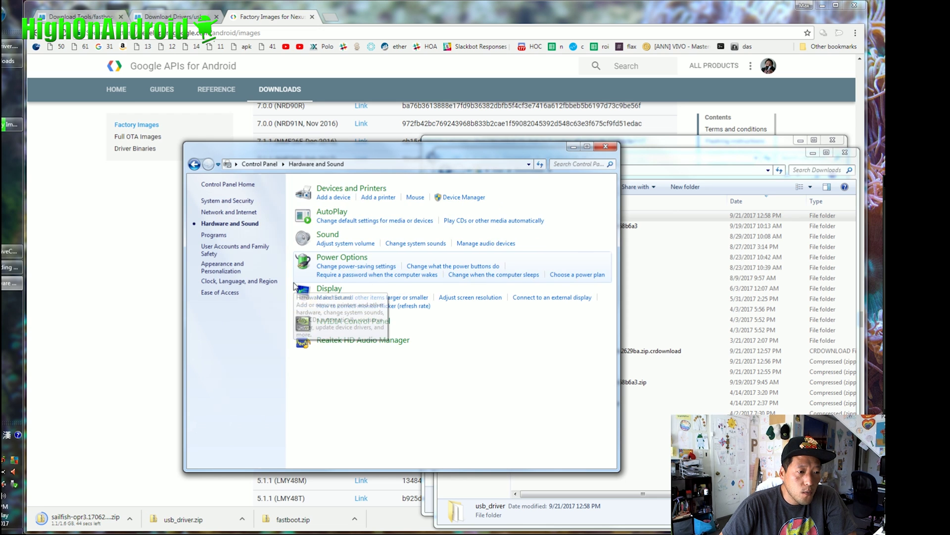
left_click(460, 197)
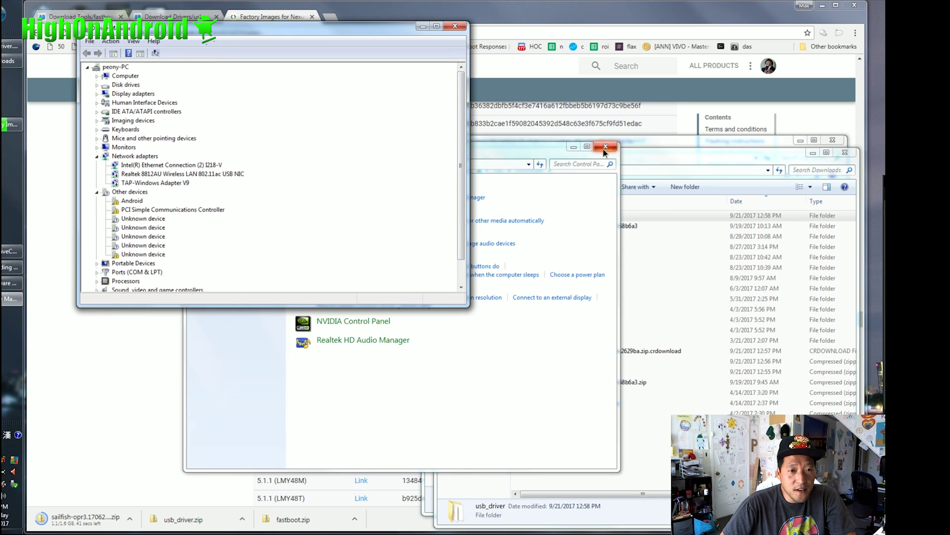
left_click(605, 146)
left_click_drag(375, 29, 423, 185)
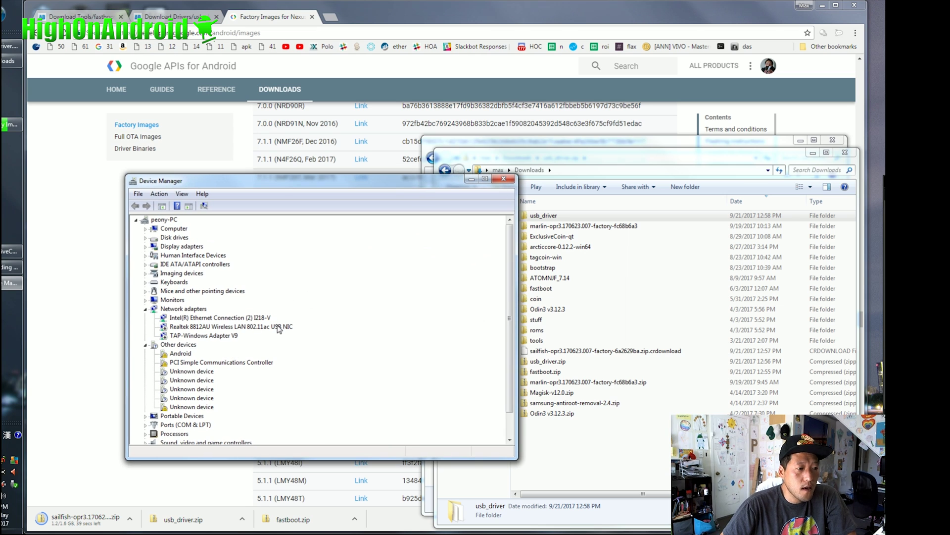
left_click(179, 353)
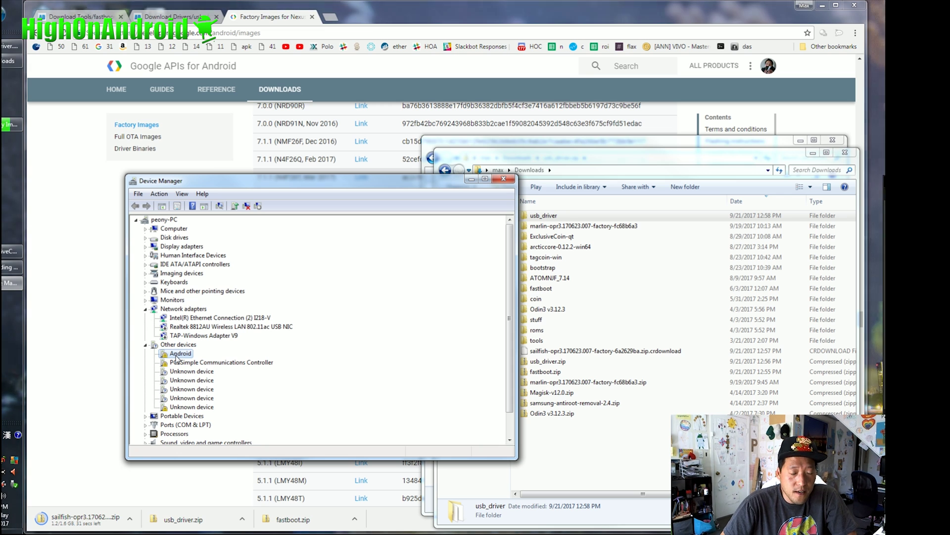
Start a manual driver update for the Android device, picking from the list with Show All Devices and choosing to install from disk.
double_click(177, 354)
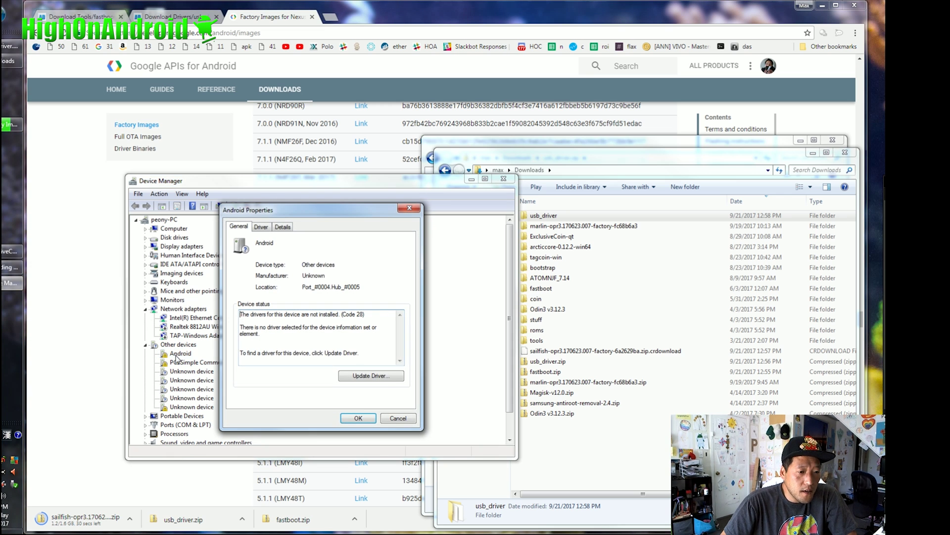
left_click(382, 377)
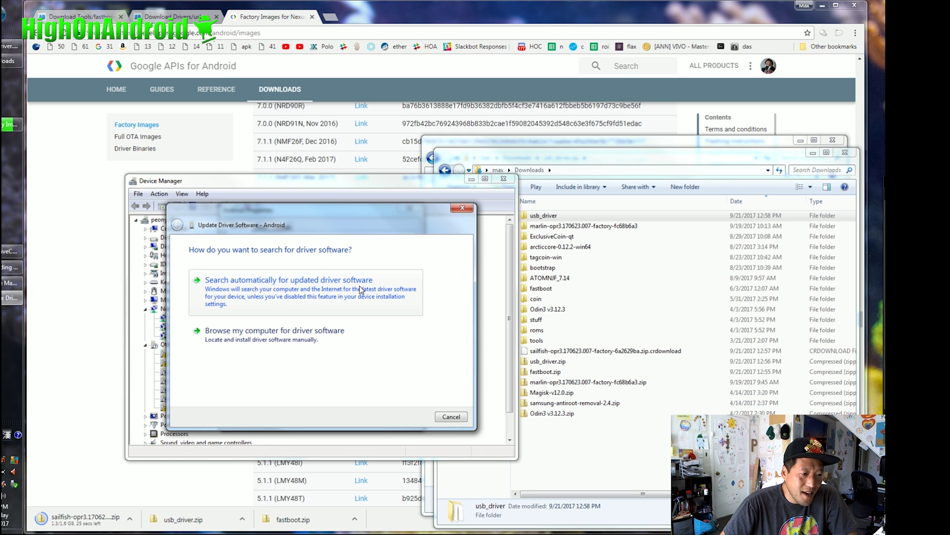
left_click(283, 343)
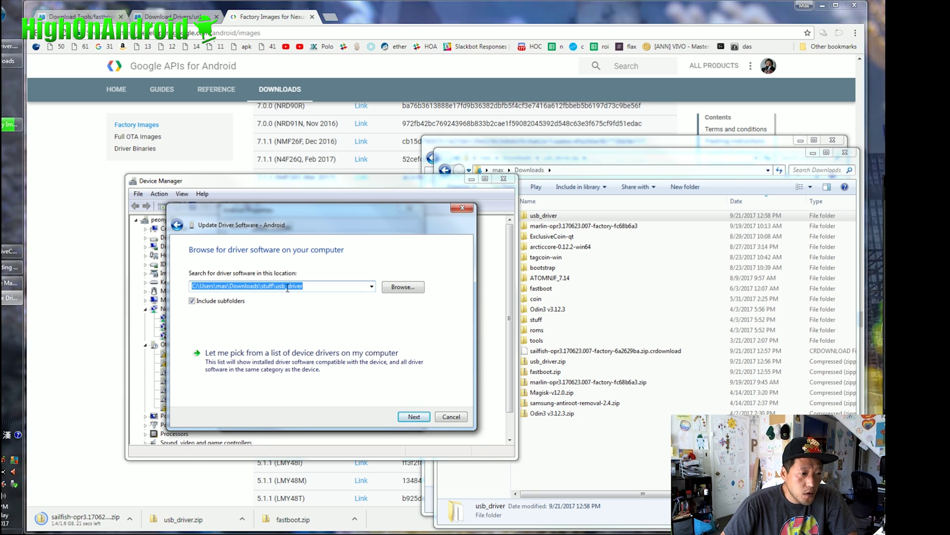
left_click(291, 366)
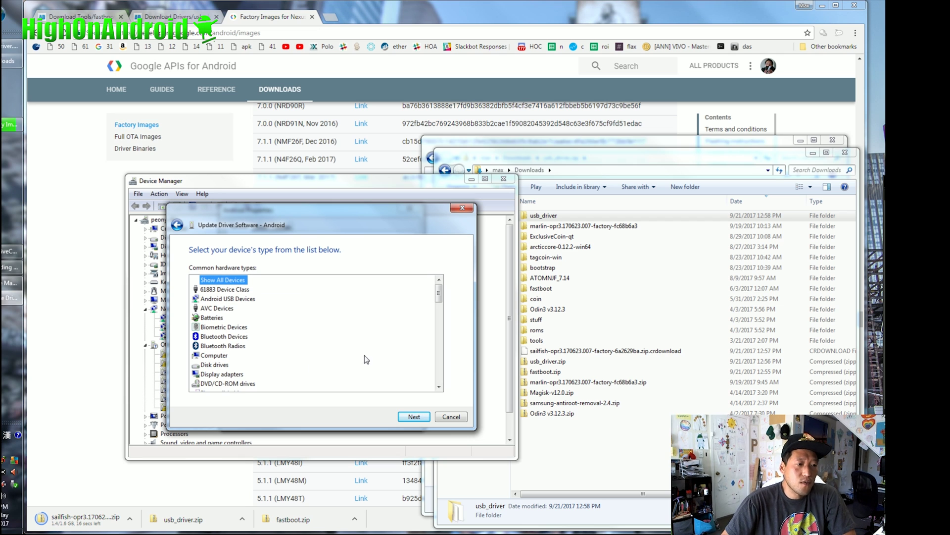
left_click(414, 417)
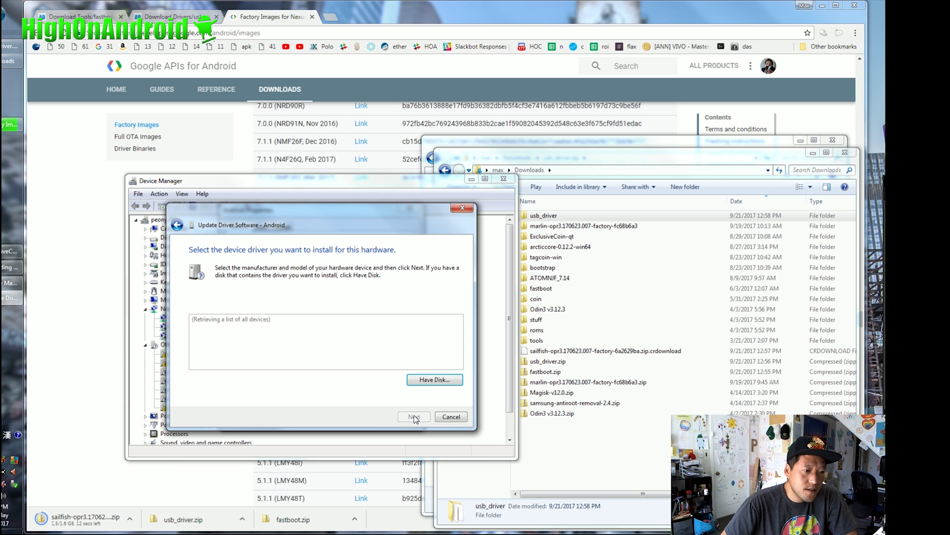
left_click(440, 381)
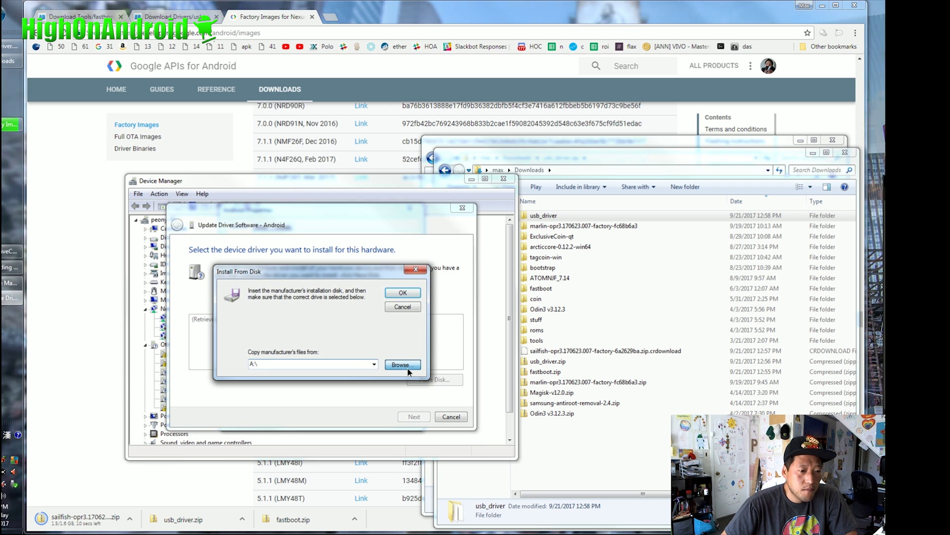
Set the driver source to android_winusb.inf in the usb_driver folder directly inside Downloads.
left_click(401, 365)
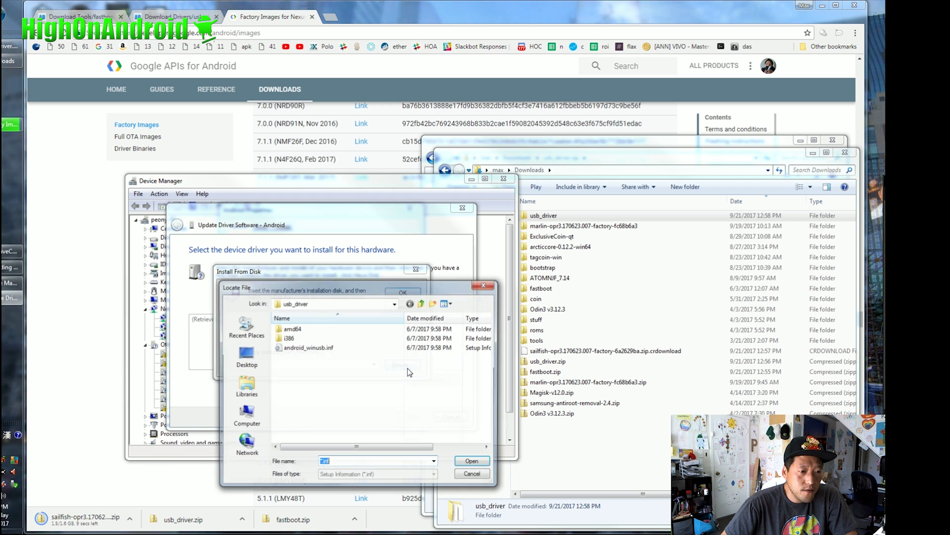
left_click(423, 303)
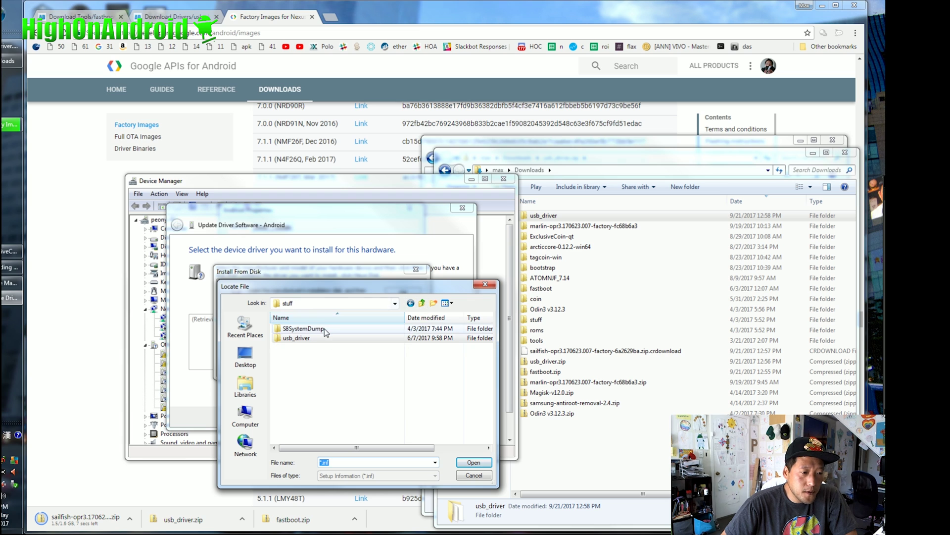
left_click(246, 386)
left_click(246, 356)
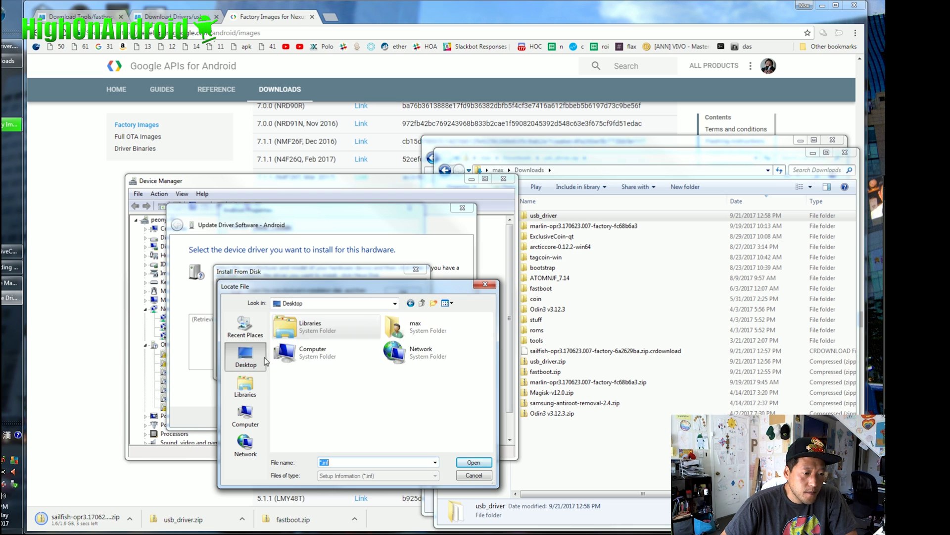
double_click(417, 333)
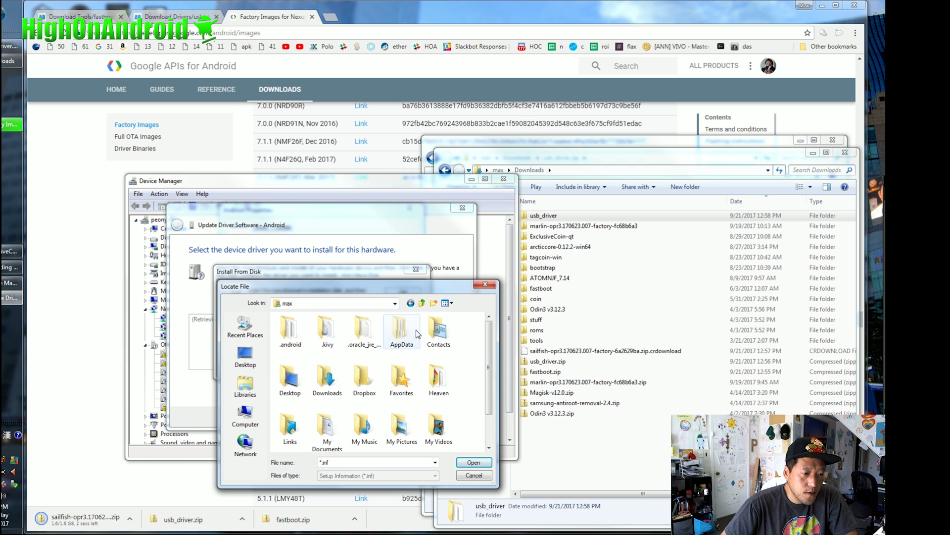
double_click(340, 380)
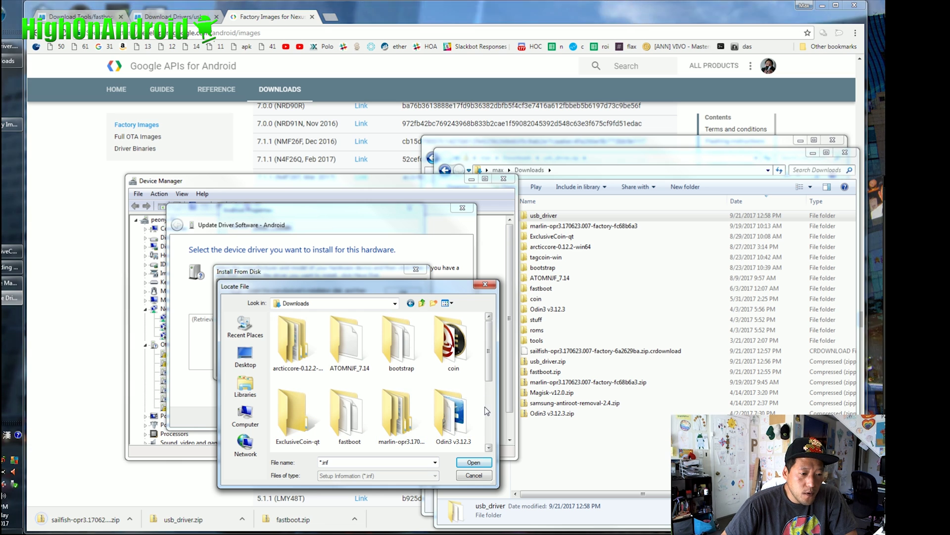
scroll(483, 410, "down", 3)
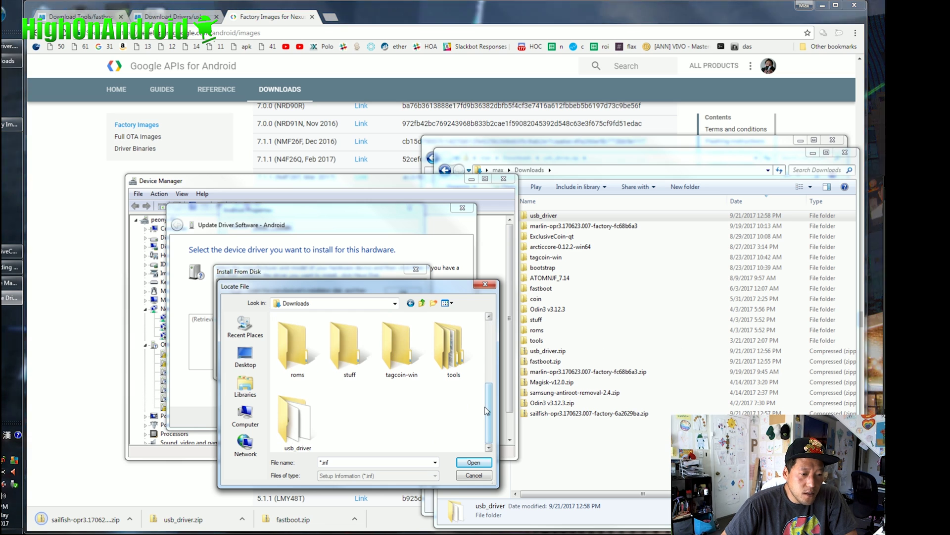
double_click(311, 411)
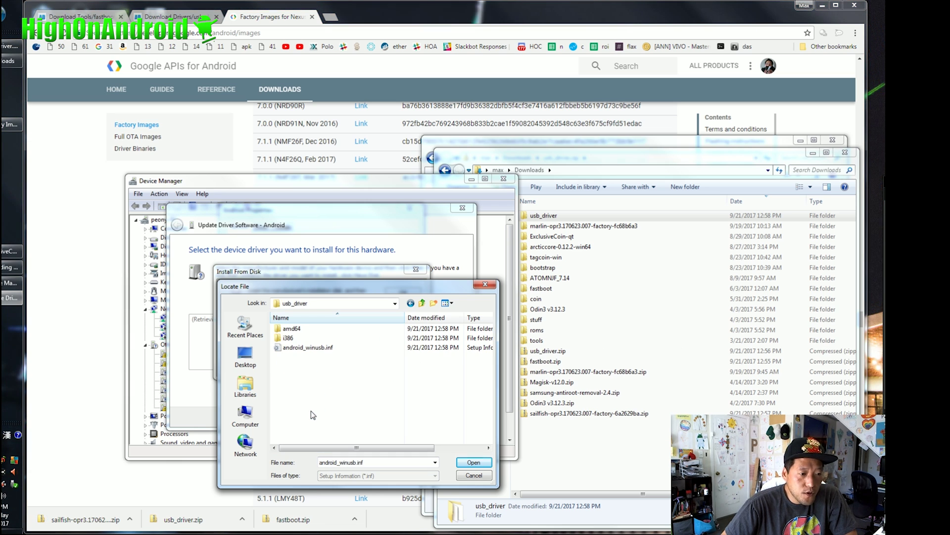
left_click(306, 348)
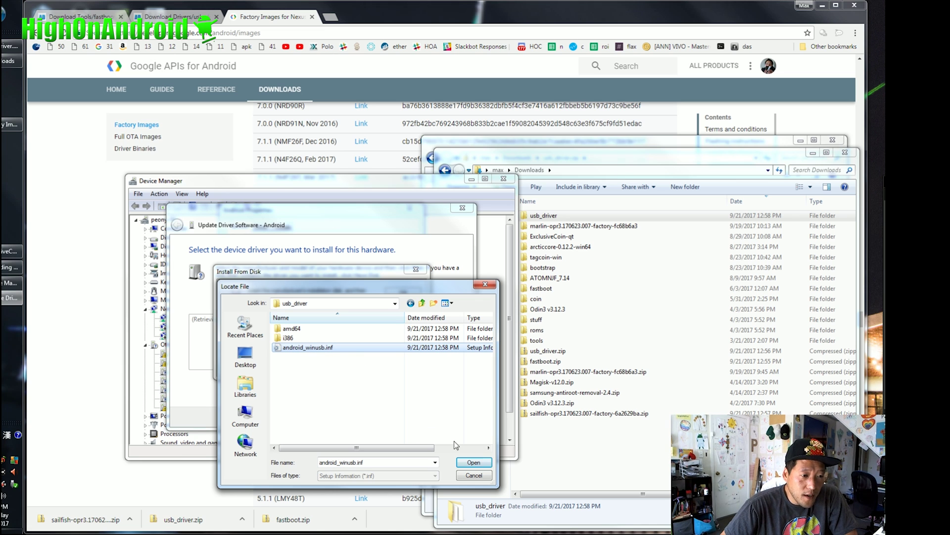
left_click(474, 463)
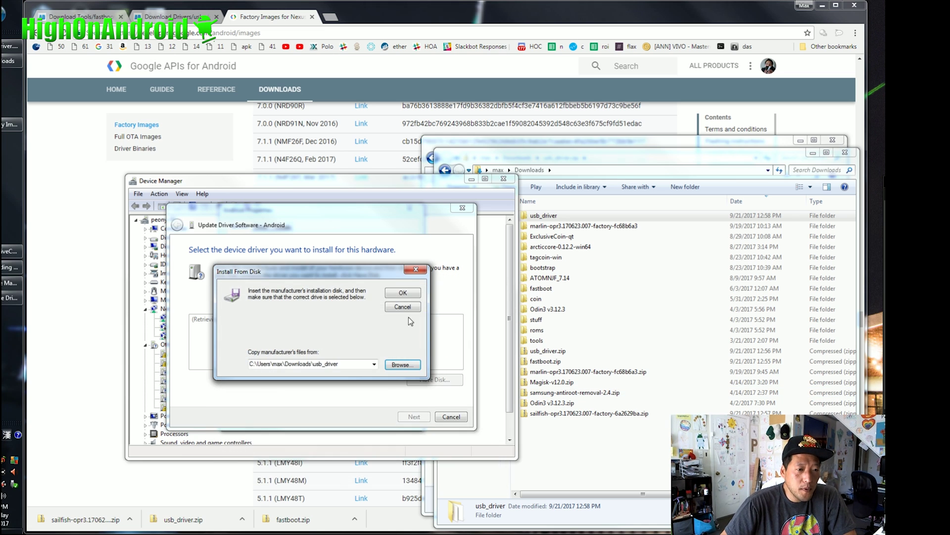
Install the Android Bootloader Interface driver from the chosen location, accept the Google Inc driver software, and close the update wizard.
left_click(403, 293)
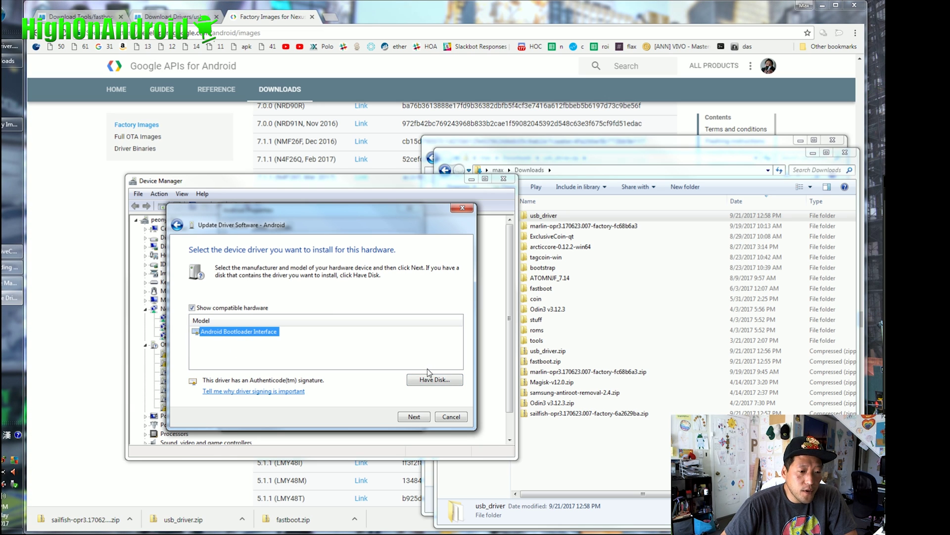
left_click(413, 417)
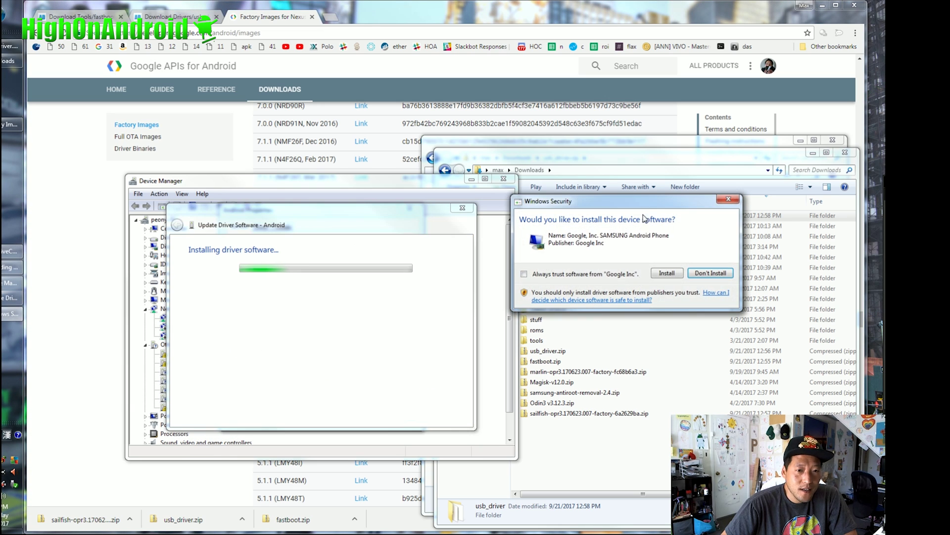
left_click(381, 328)
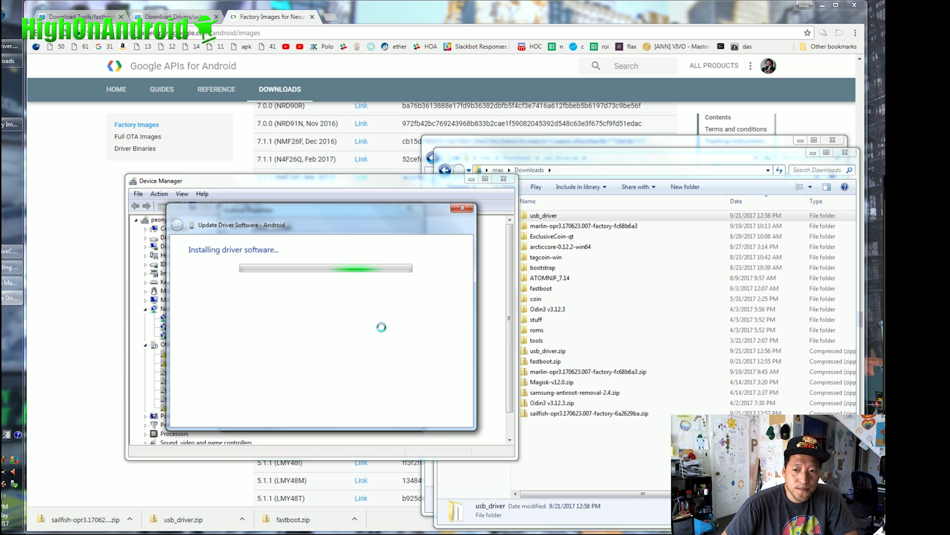
left_click(451, 417)
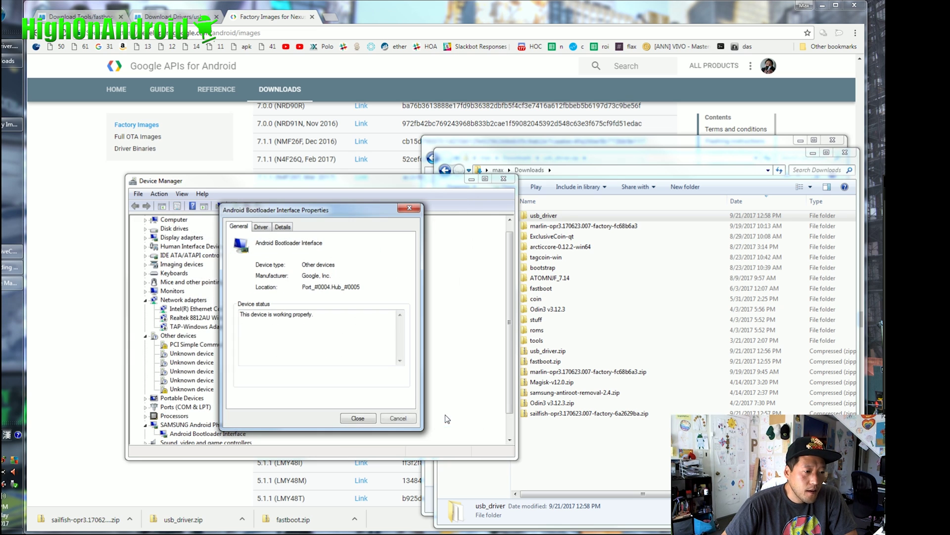
Close the device properties, check the Android Bootloader Interface entry under SAMSUNG Android Phone, and close Device Manager.
left_click(357, 418)
scroll(198, 438, "down", 1)
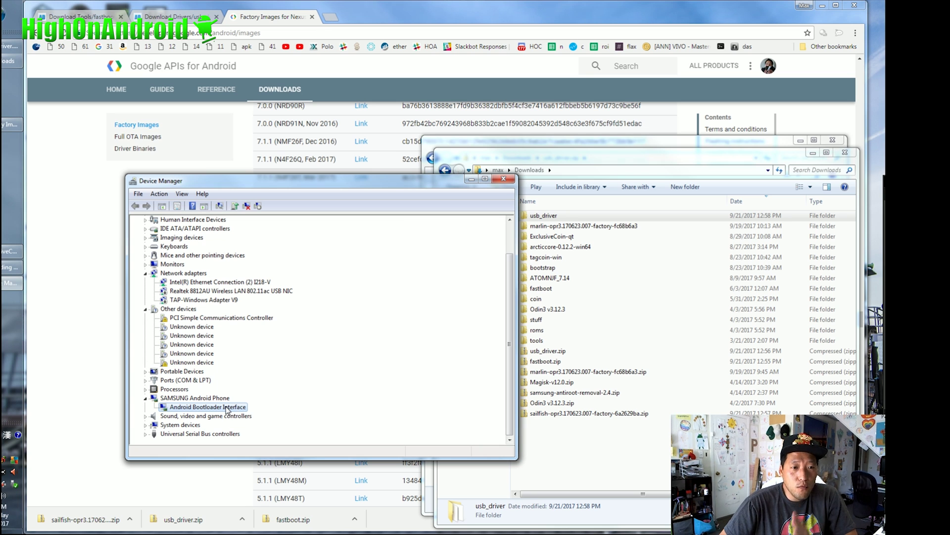
left_click(504, 179)
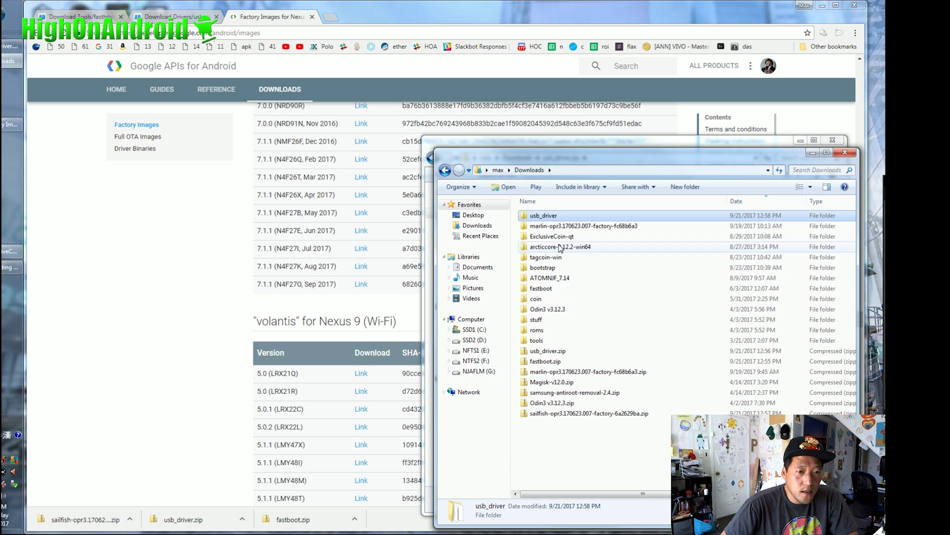
Extract all files from sailfish-opr3.170623.007-factory-6a2629ba.zip into a folder of the same name in Downloads.
left_click(574, 372)
left_click(582, 415)
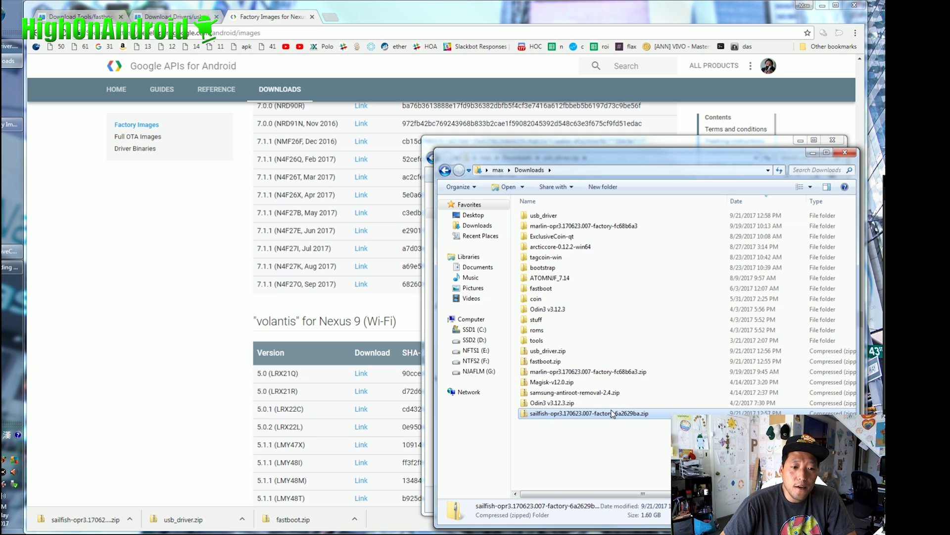
double_click(595, 419)
left_click(510, 187)
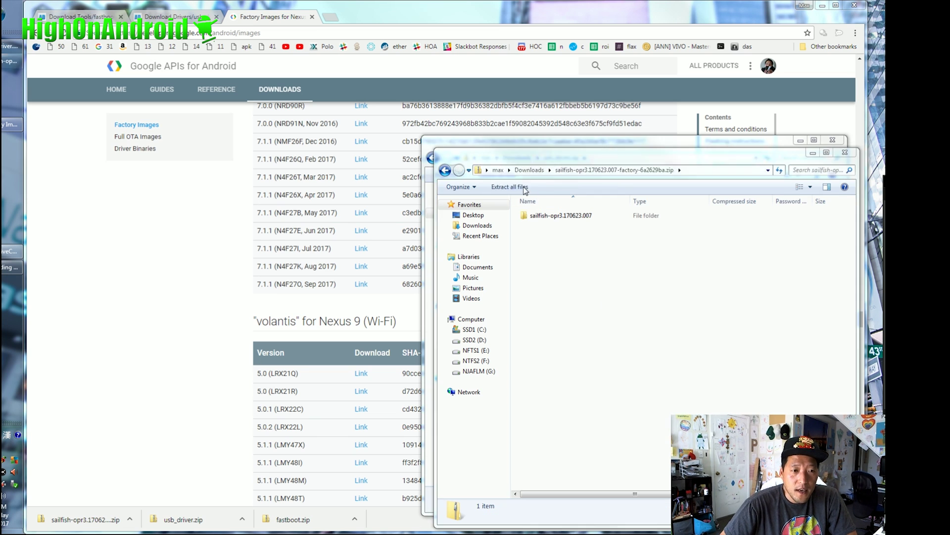
left_click(721, 368)
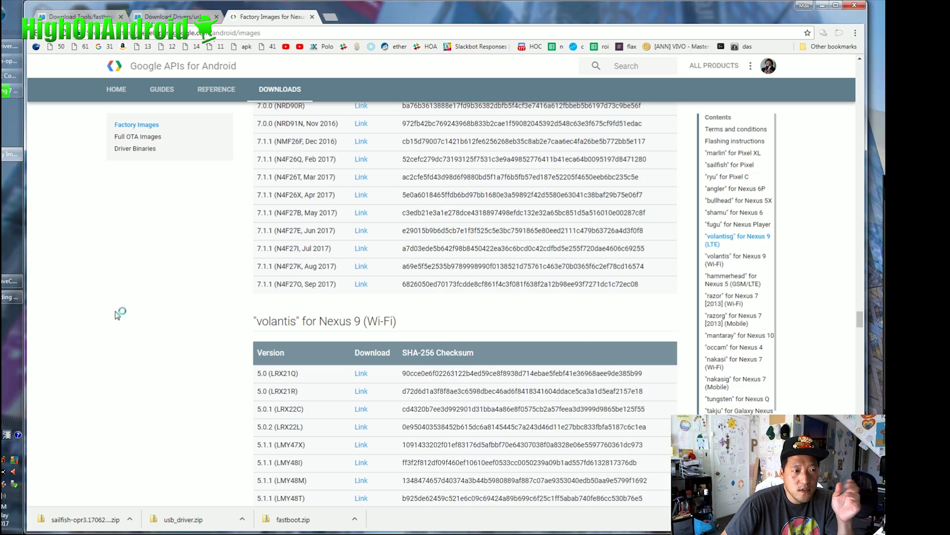
scroll(165, 302, "up", 15)
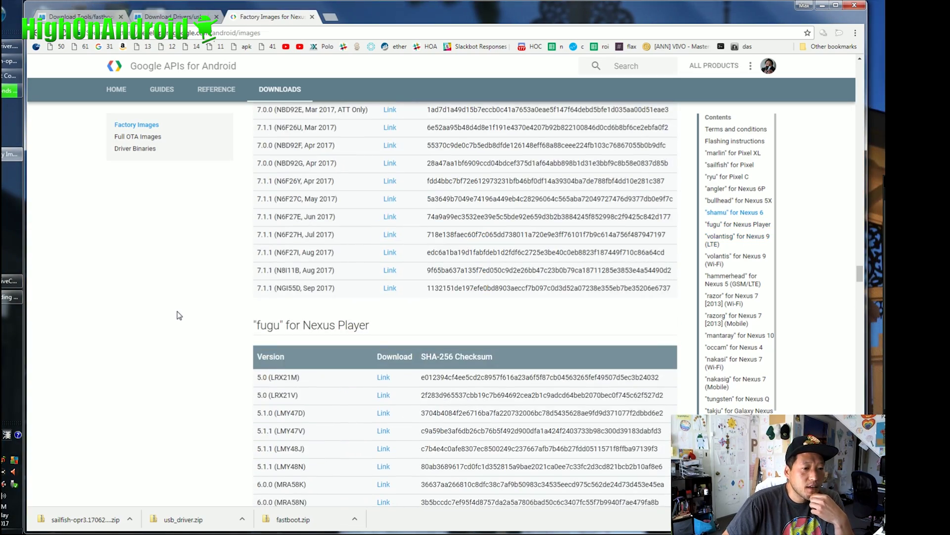
scroll(179, 315, "up", 15)
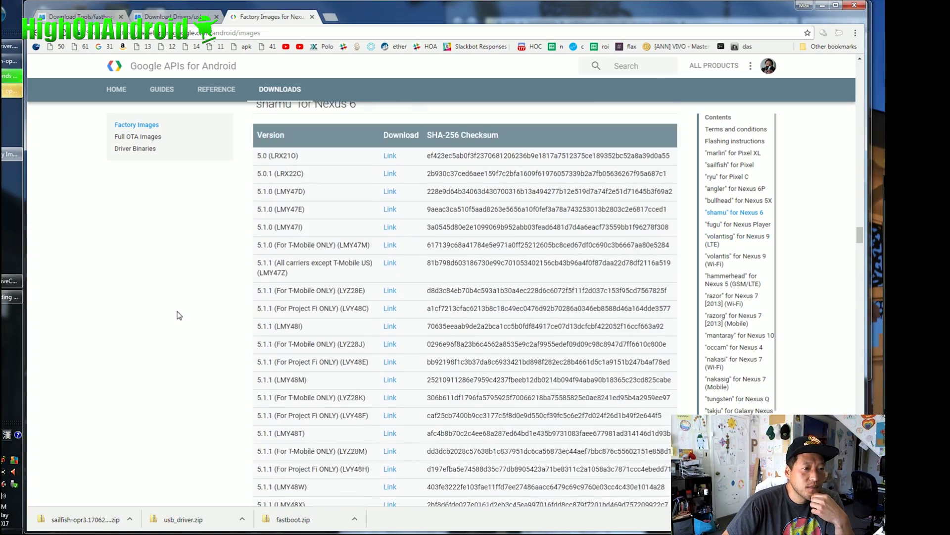
scroll(179, 315, "up", 10)
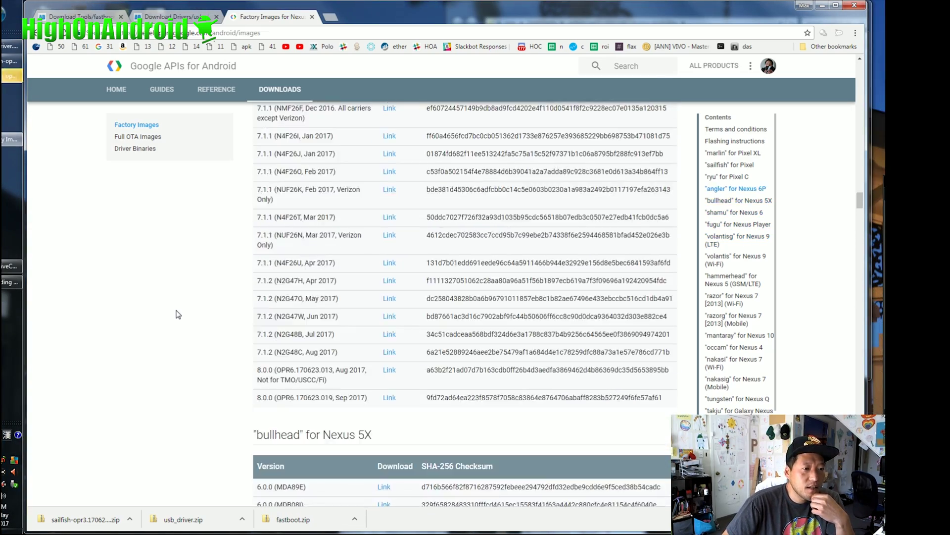
scroll(178, 315, "up", 12)
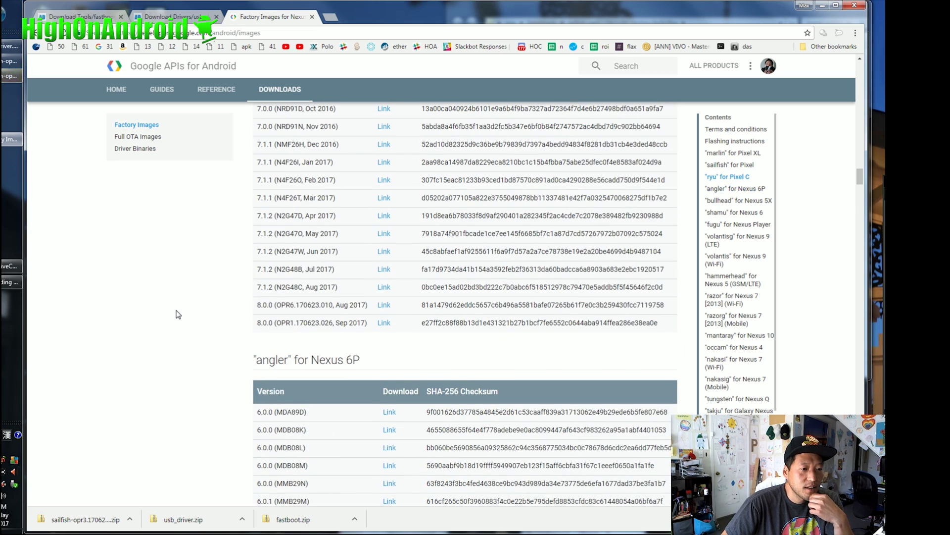
scroll(179, 315, "down", 13)
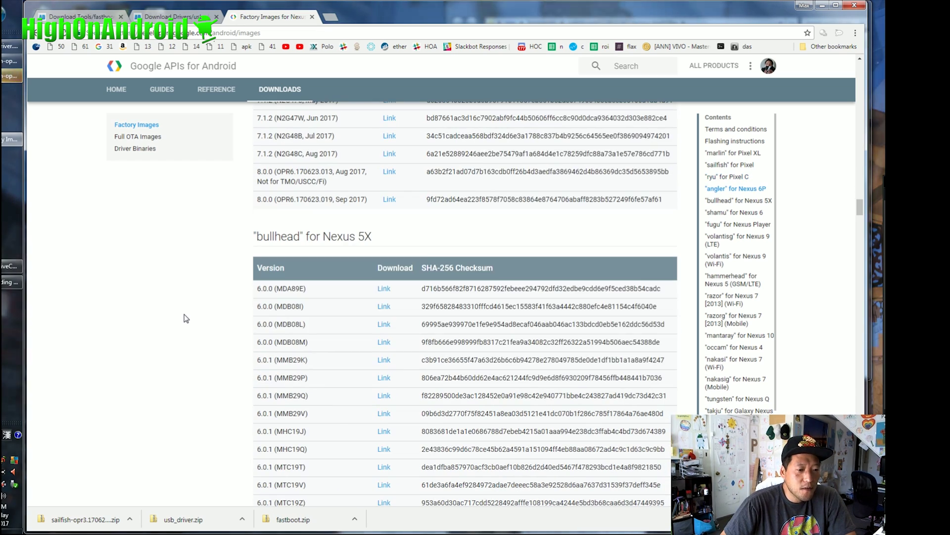
Open the extracted sailfish-opr3.170623.007 folder and widen the Name column to show the full file names.
left_click_drag(591, 15, 323, 127)
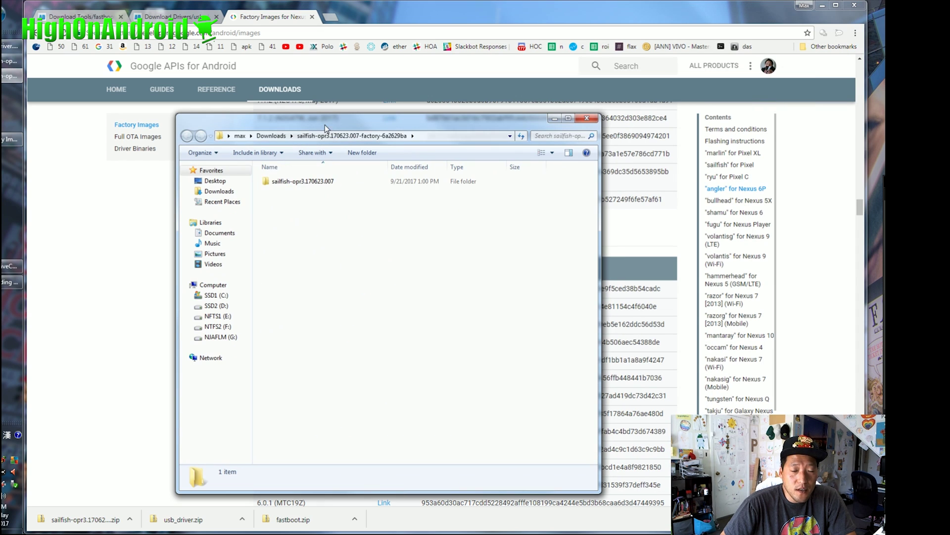
double_click(320, 182)
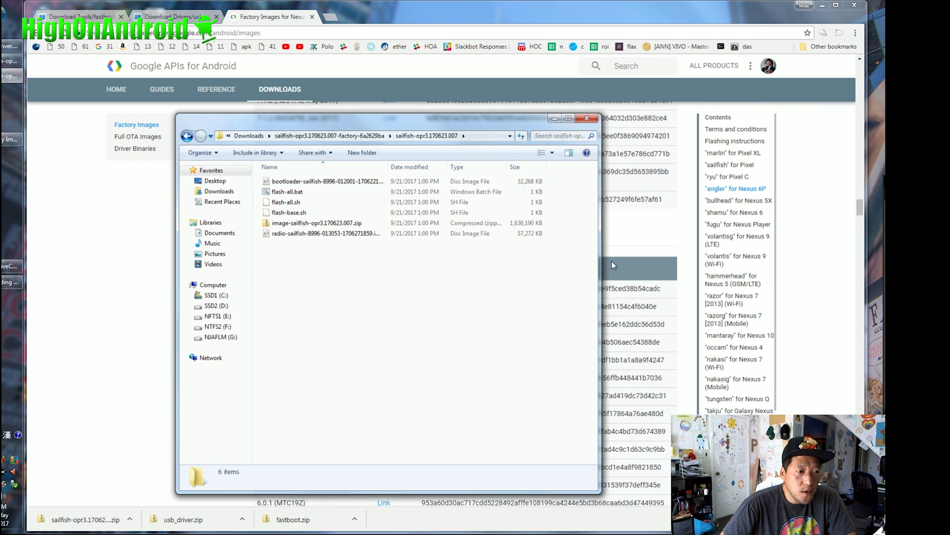
left_click_drag(388, 168, 466, 169)
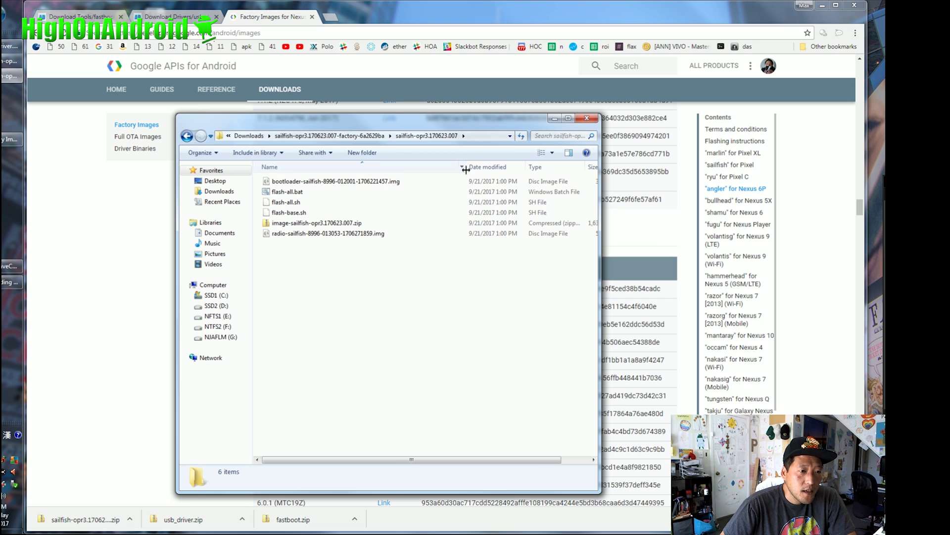
Copy the bootloader-sailfish image, image-sailfish-opr3.170623.007.zip and the radio-sailfish image from the extracted firmware folder.
left_click(349, 185)
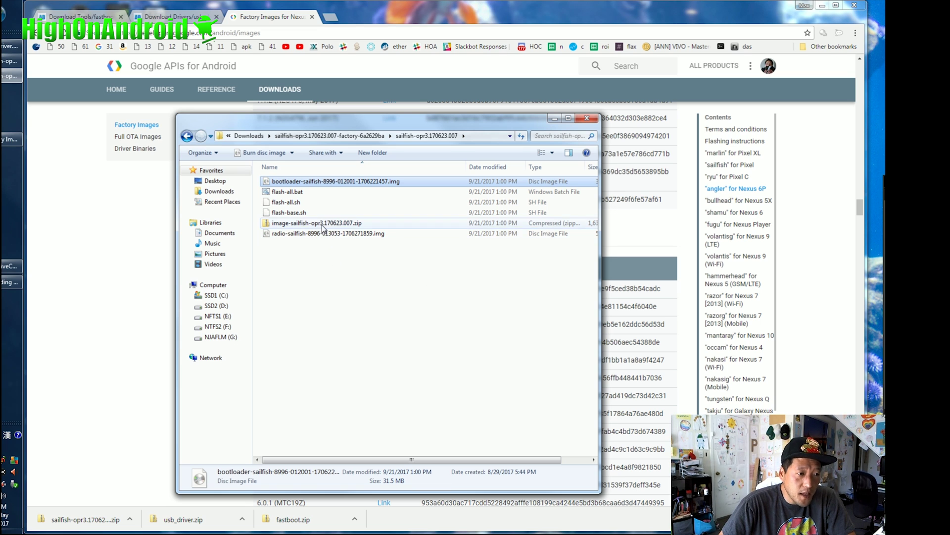
left_click(342, 223, "ctrl")
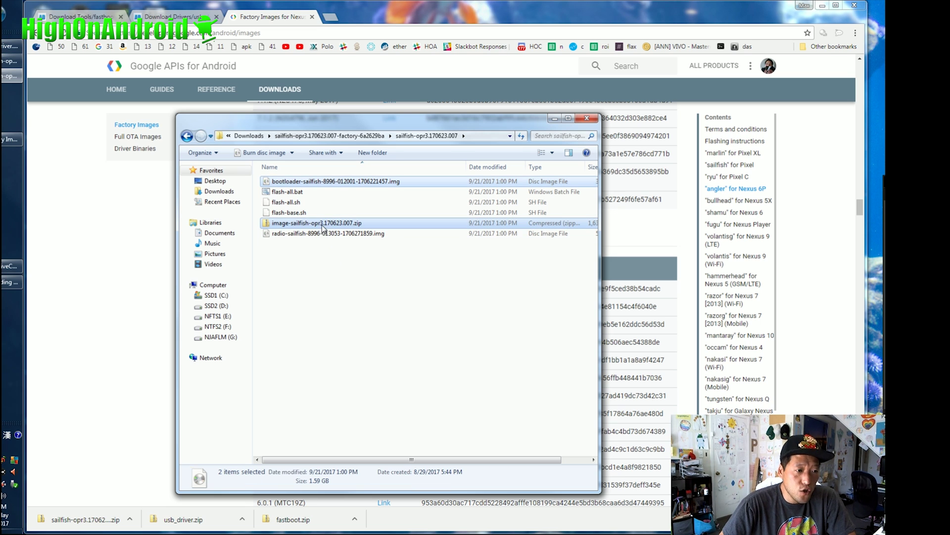
left_click(349, 234, "ctrl")
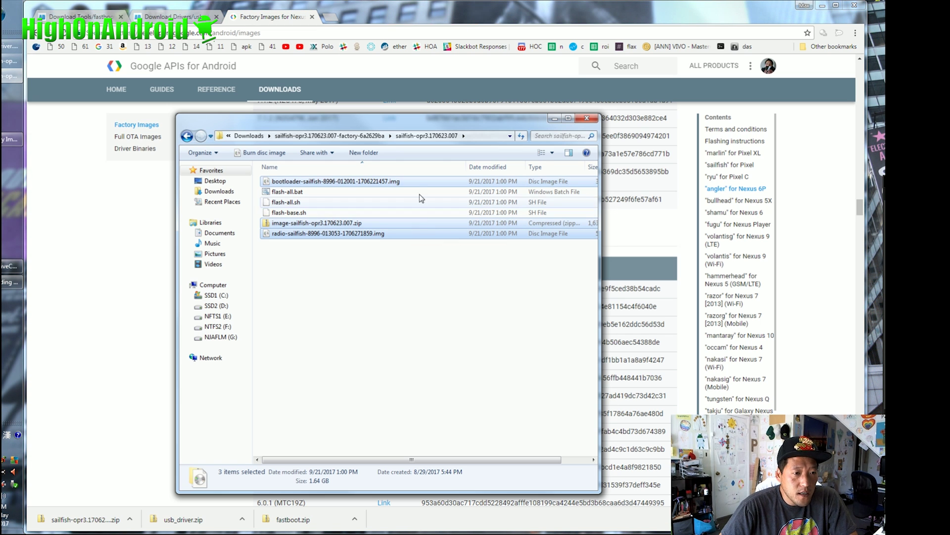
right_click(411, 181)
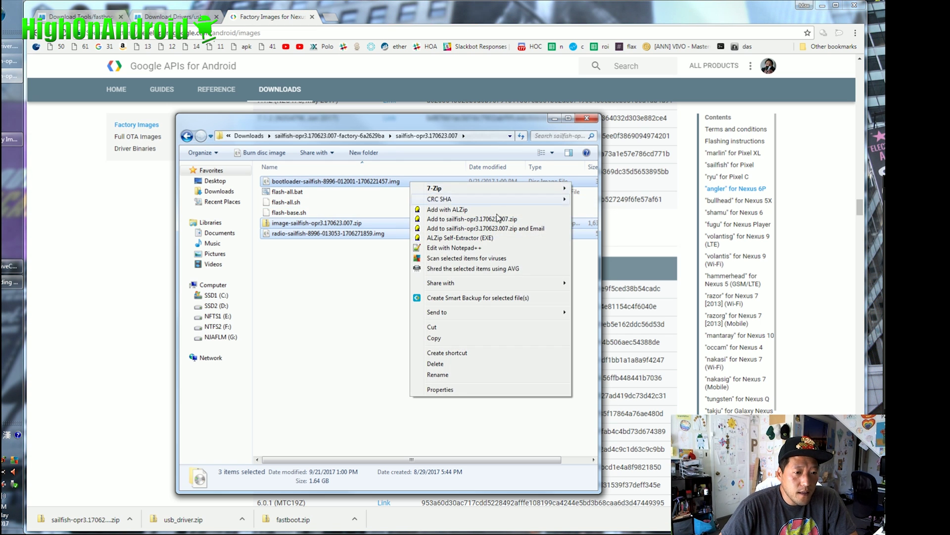
left_click(447, 338)
Paste the copied bootloader, system image and radio files into the fastboot folder in Downloads.
left_click(249, 136)
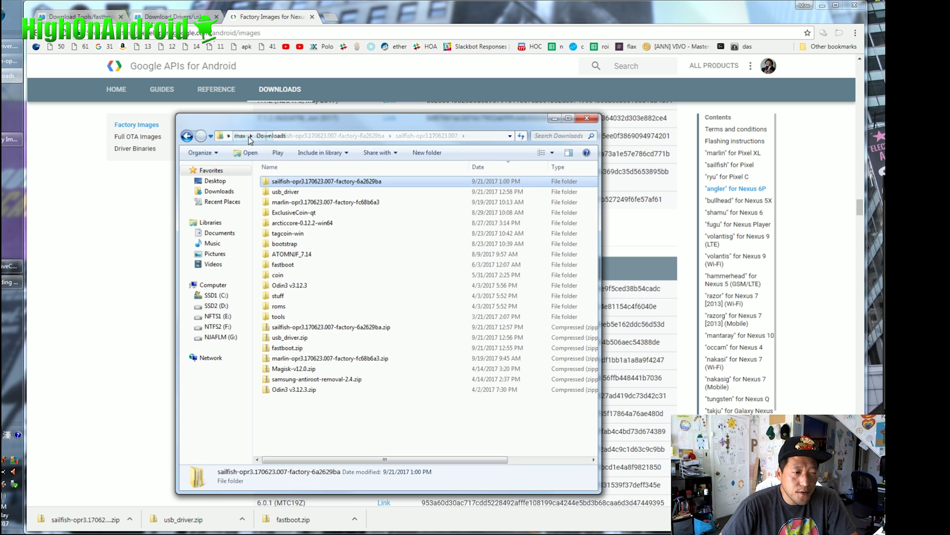
double_click(323, 264)
right_click(306, 318)
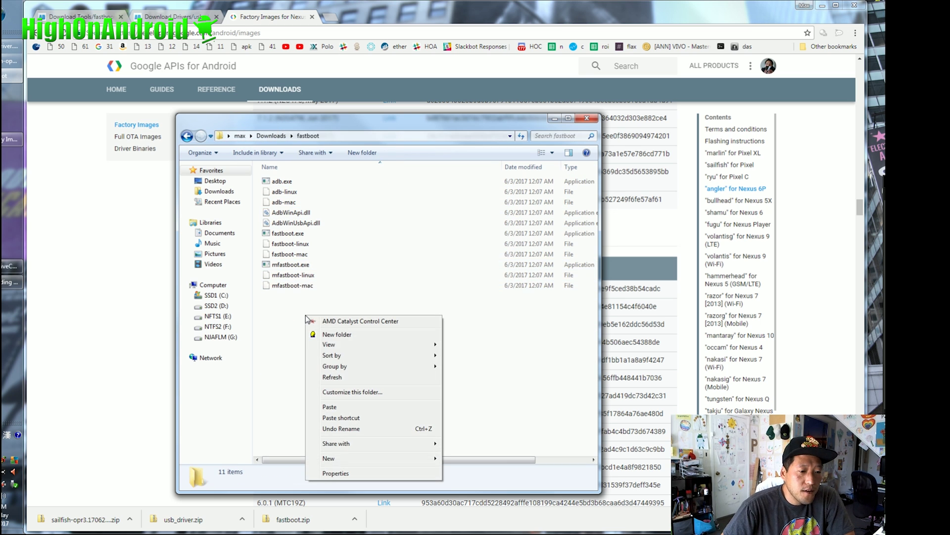
left_click(364, 405)
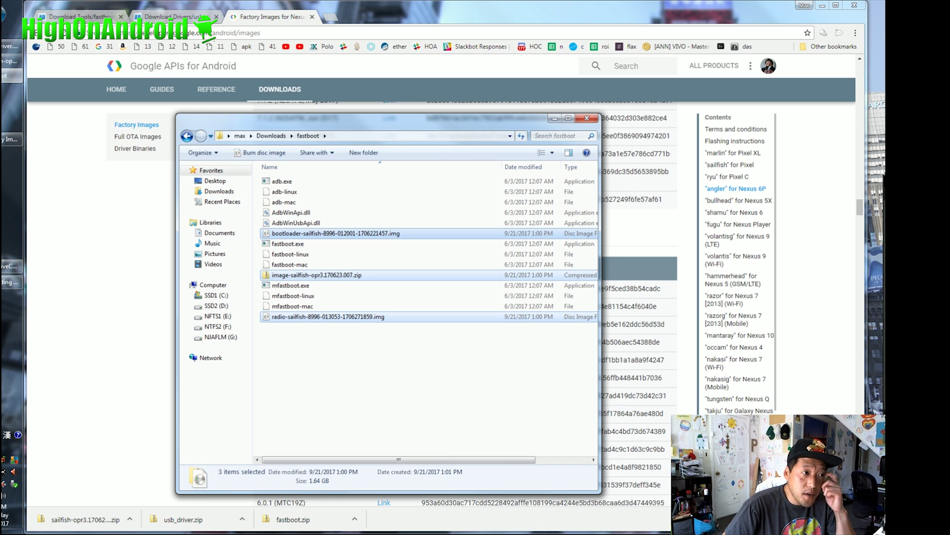
Open a Windows command prompt and change the working directory to the fastboot folder inside Downloads.
key("super")
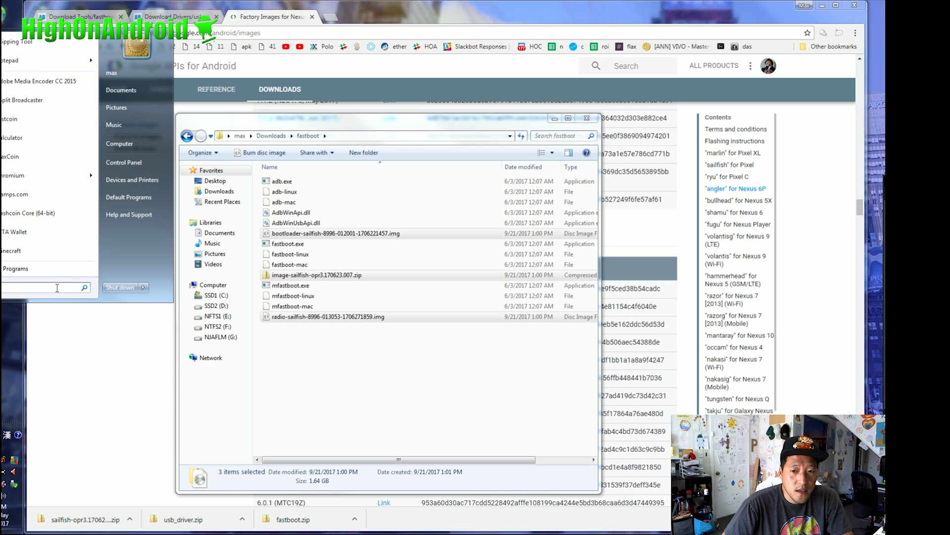
key("Escape")
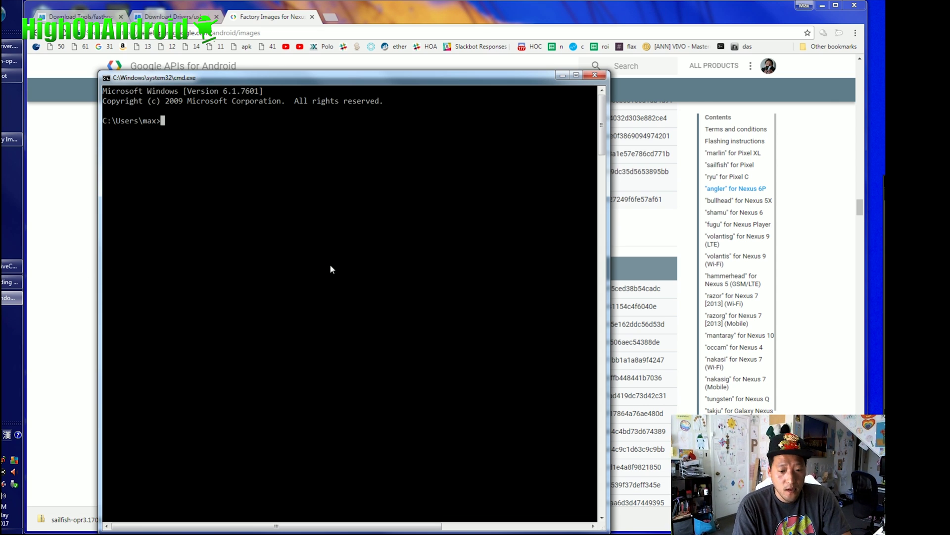
type("cd")
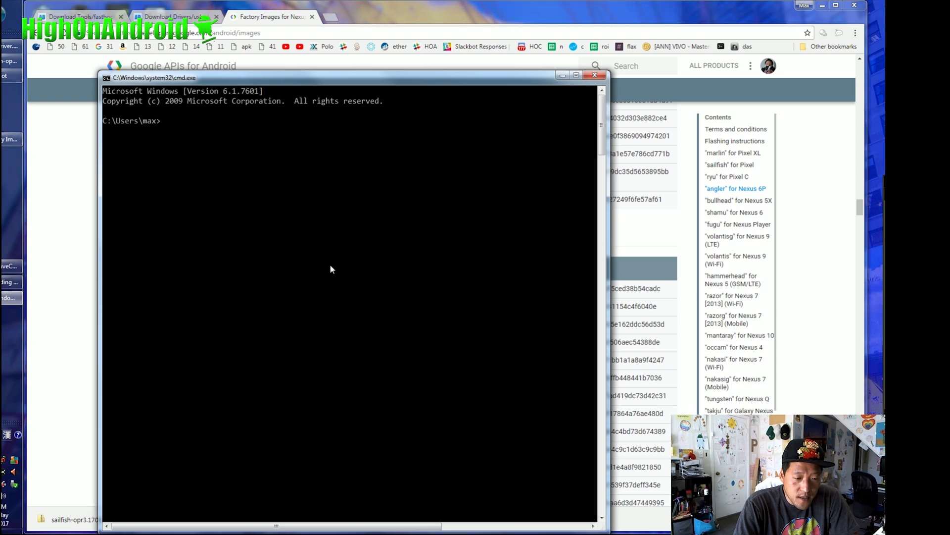
type(" Downloads")
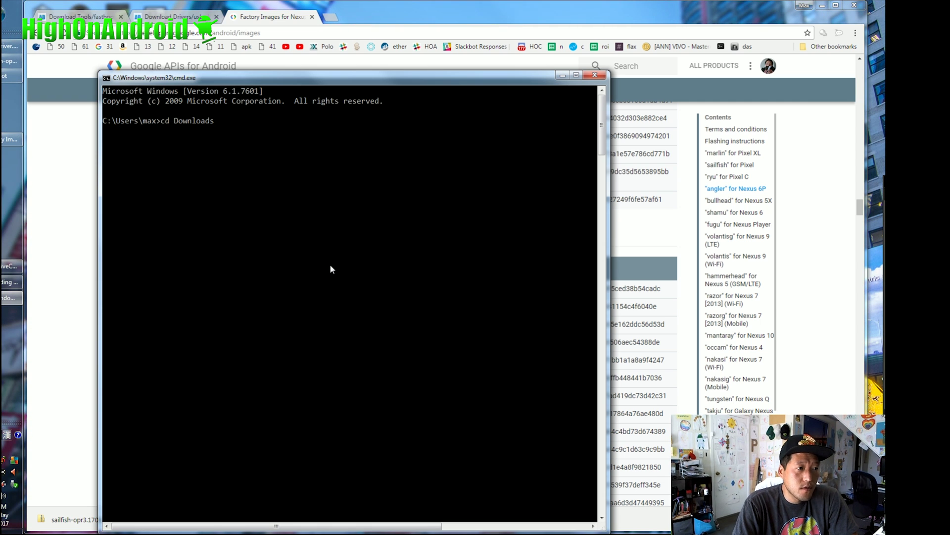
key("Return")
type("cd fastboot")
key("Return")
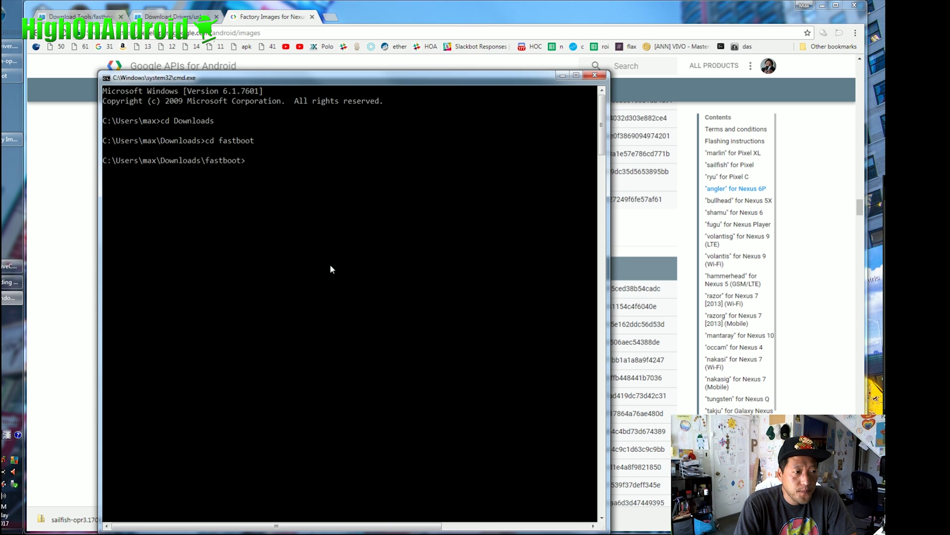
type("fastboot")
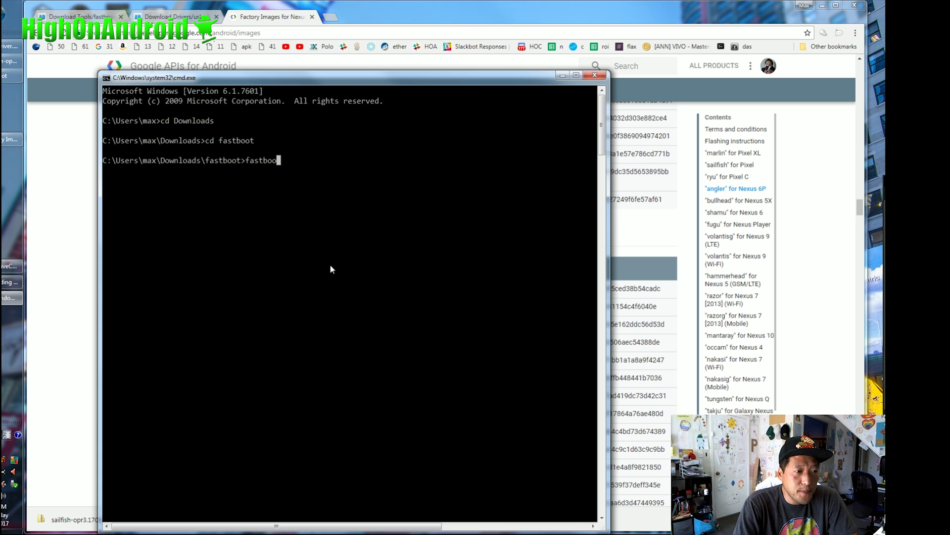
type(" flash")
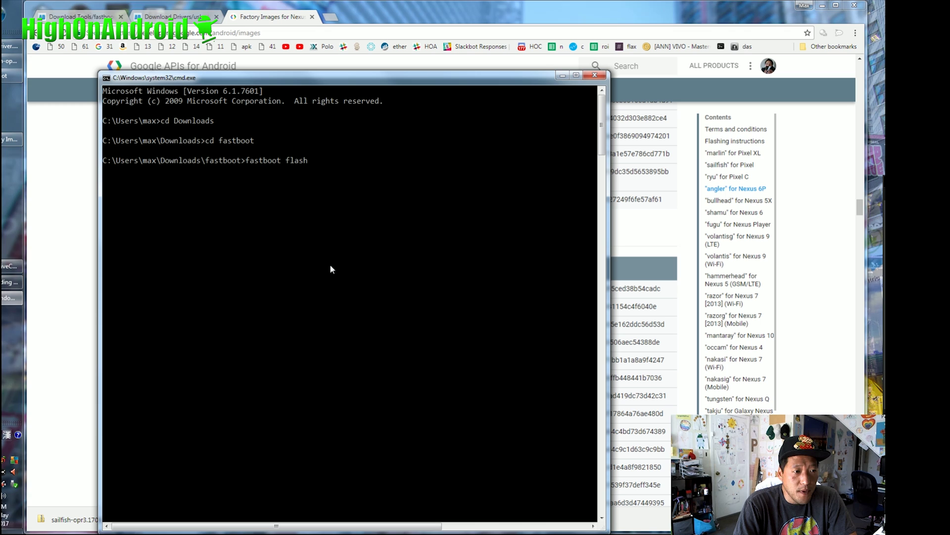
type(" boo")
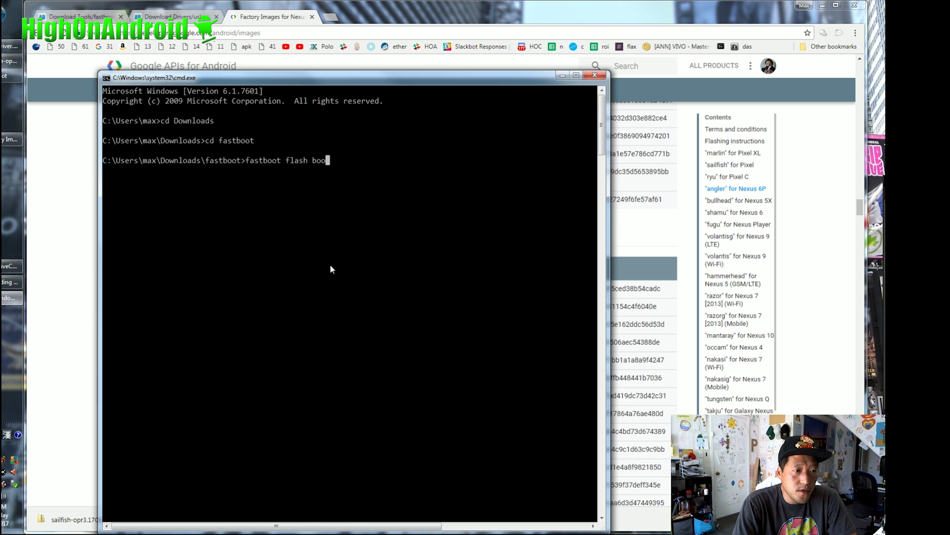
type("tloader")
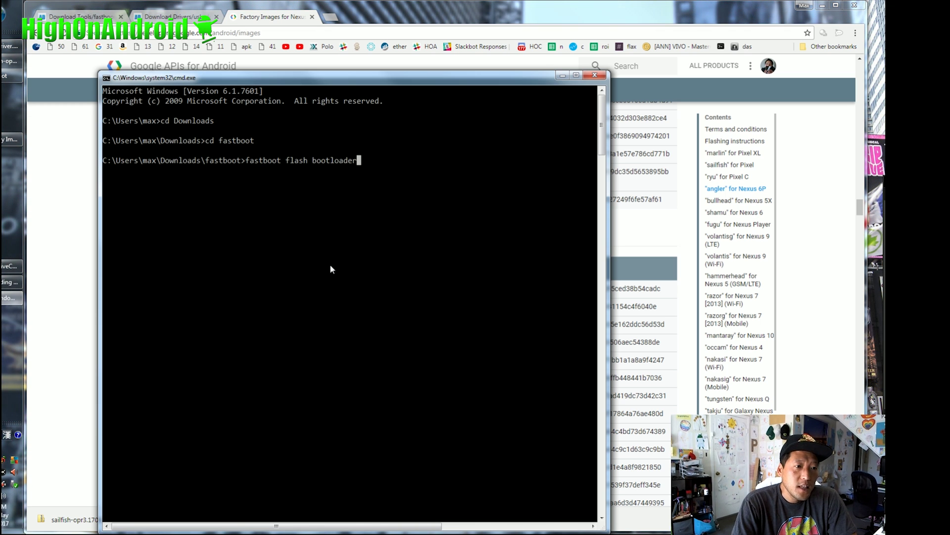
type(" boot")
key("Tab")
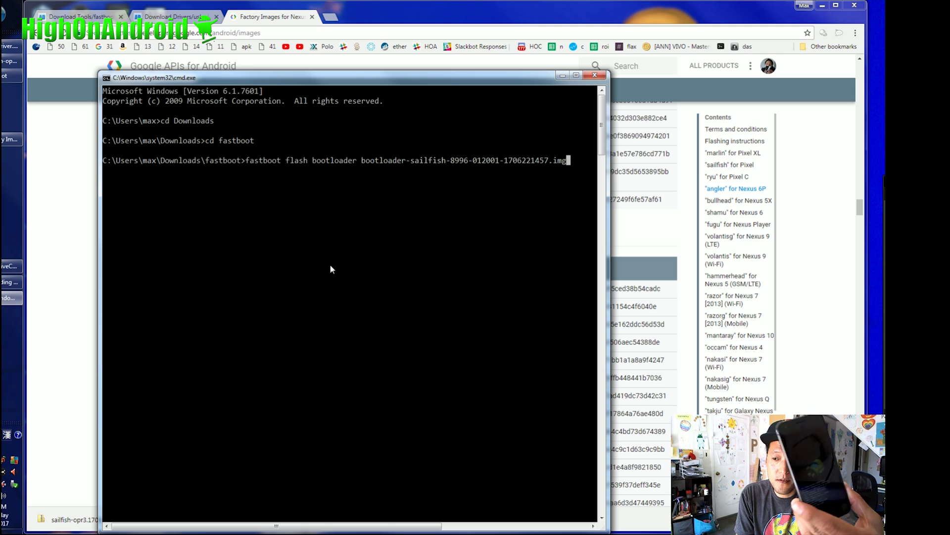
key("Return")
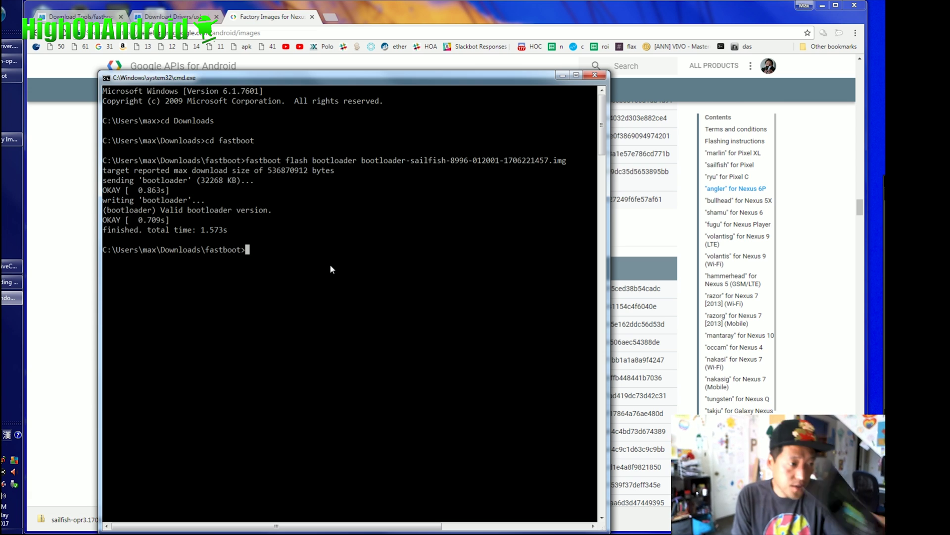
Restart the phone into its bootloader by running fastboot reboot-bootloader.
type("fastboot ")
type("rebo")
type("ot-bootl")
key("BackSpace")
type("ootloa")
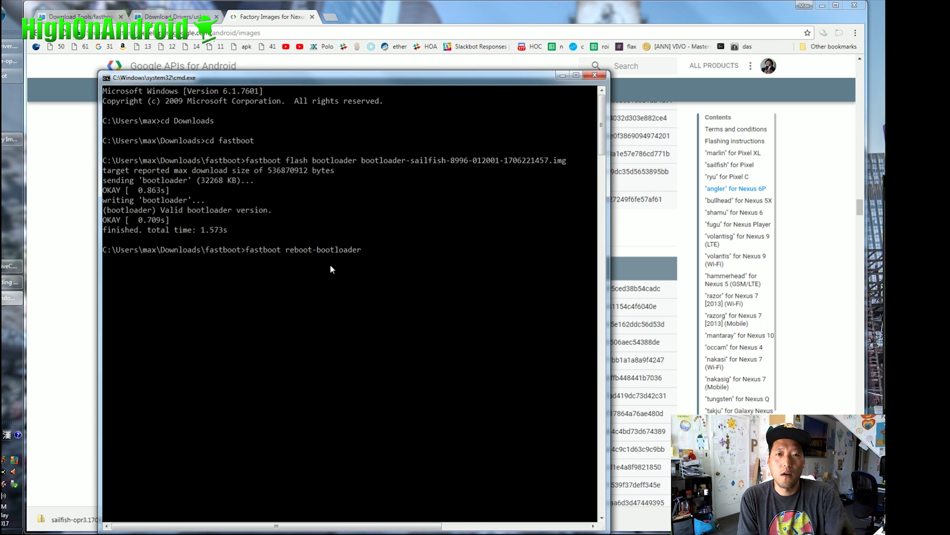
key("Return")
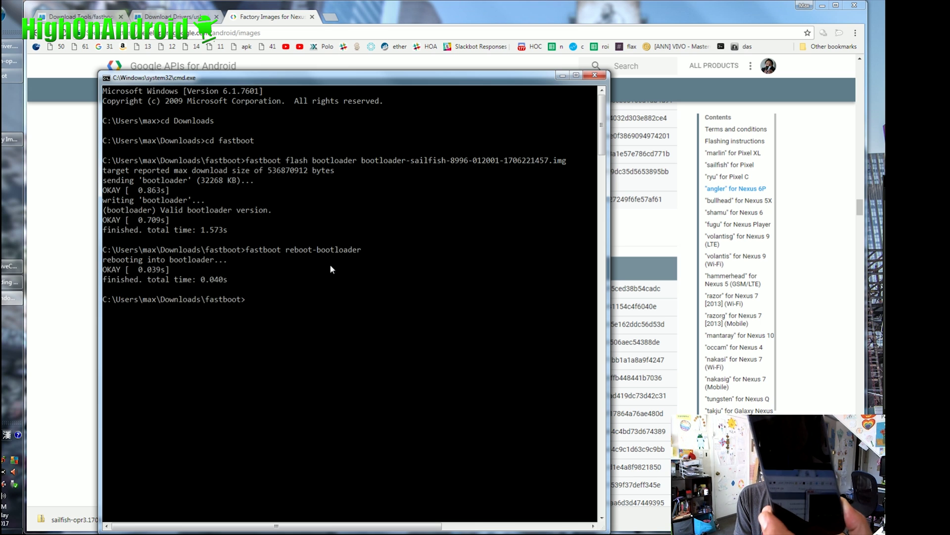